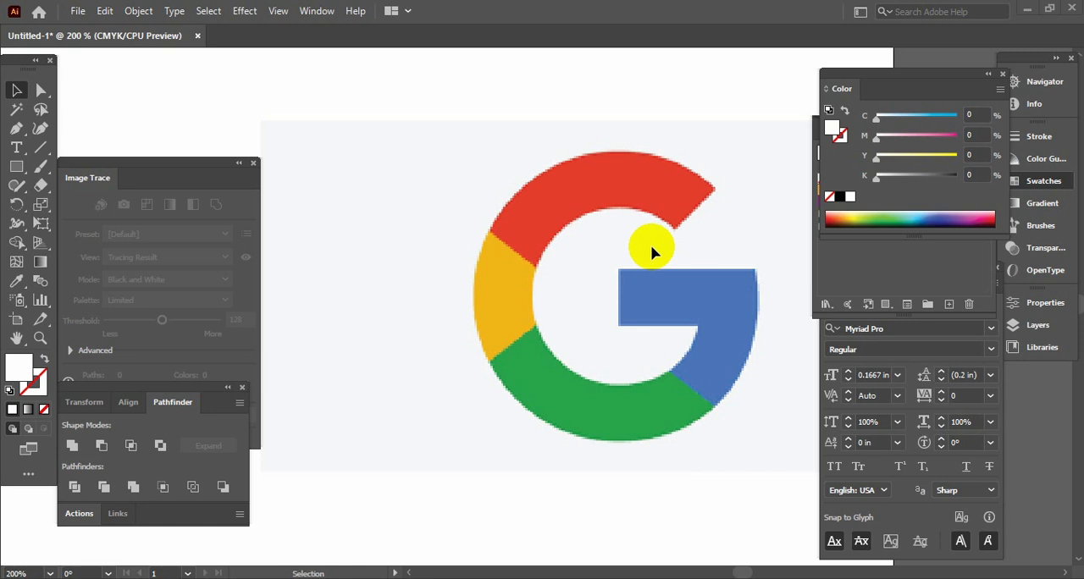
pyautogui.moveTo(627, 327); pyautogui.dragTo(560, 214)
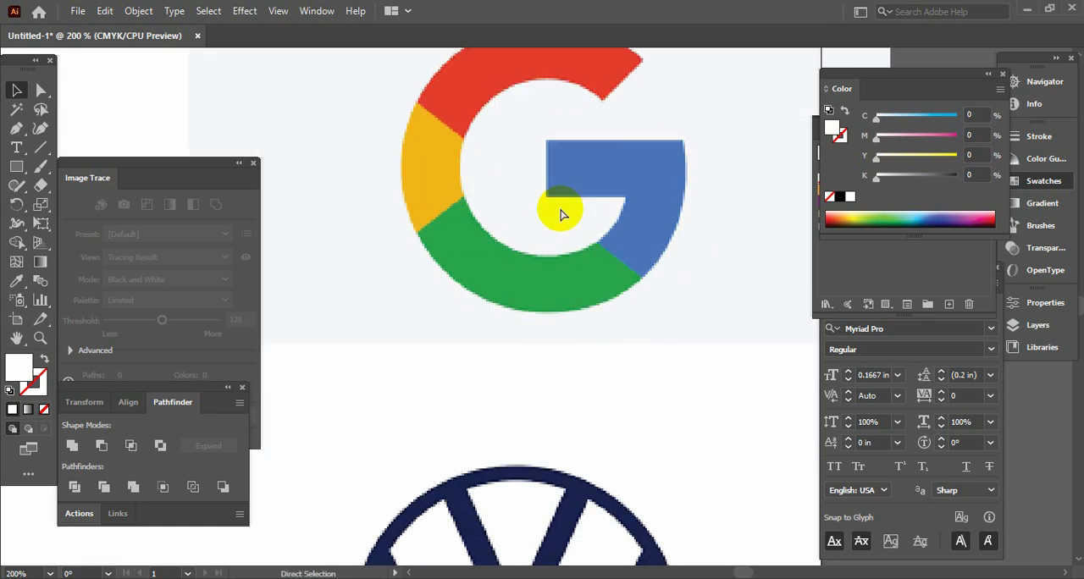
pyautogui.hotkey('ctrl', '-')
pyautogui.hotkey('ctrl', '-')
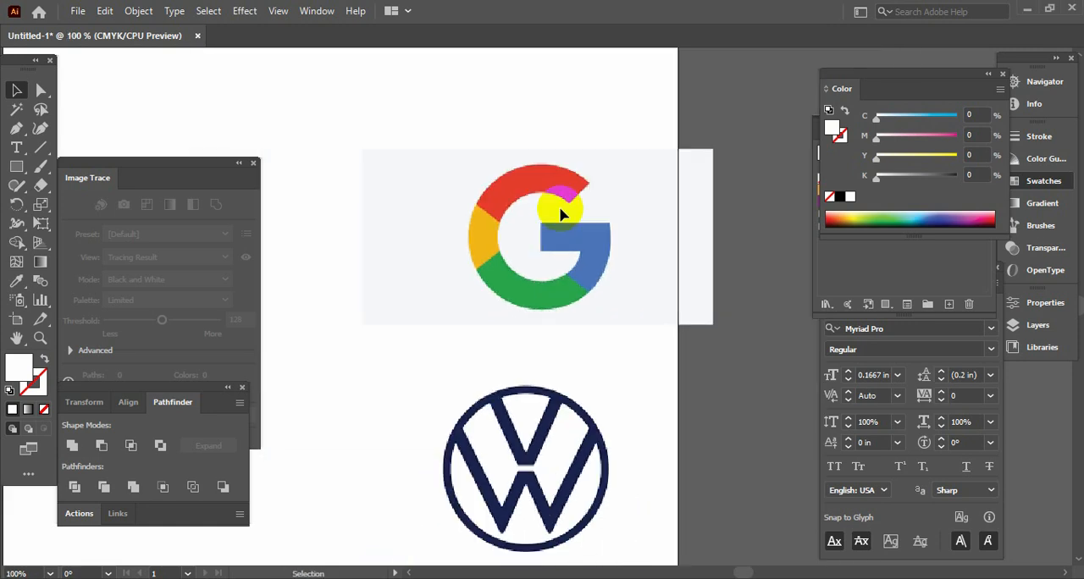
pyautogui.press('F6')
pyautogui.press('F6')
pyautogui.press('F6')
# Trace the right end and outer curve of the Google logo's red segment with the Pen tool
pyautogui.hotkey('ctrl', '=')
pyautogui.scroll(3, 537, 203)
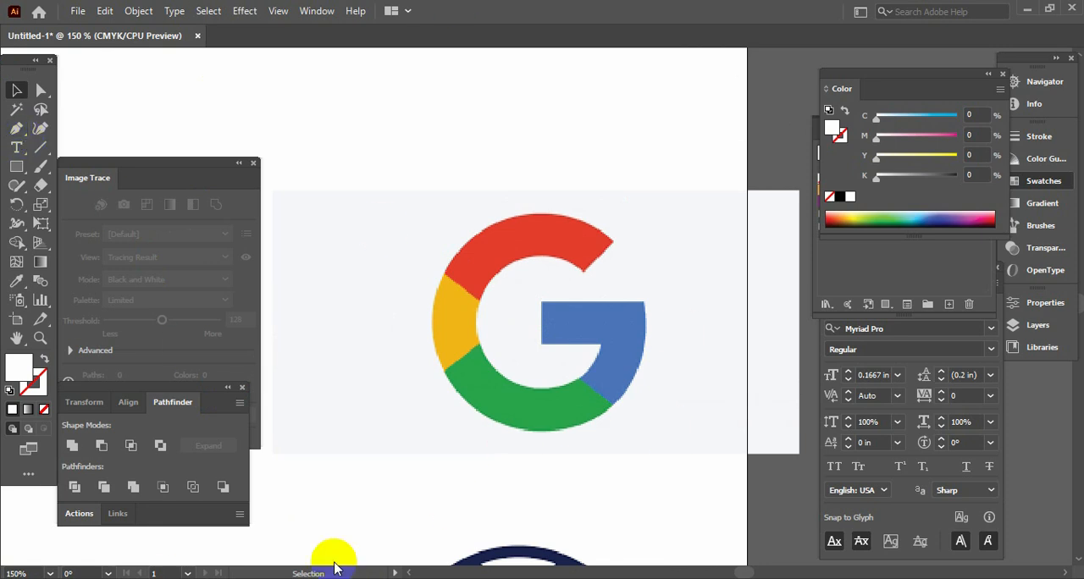
pyautogui.click(17, 130)
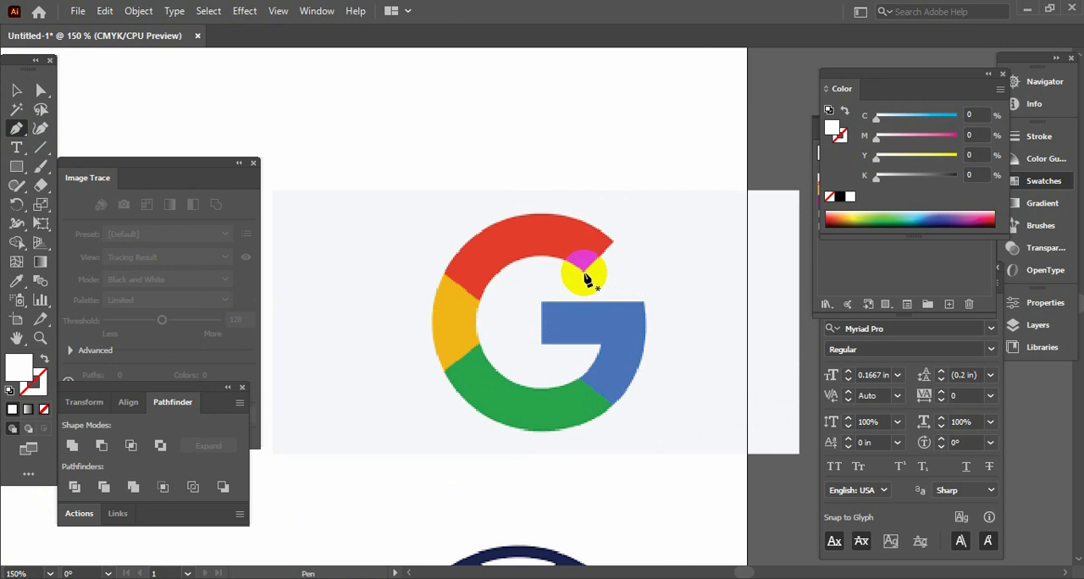
pyautogui.moveTo(584, 273); pyautogui.dragTo(615, 243)
pyautogui.moveTo(483, 230); pyautogui.dragTo(444, 270)
pyautogui.click(481, 303)
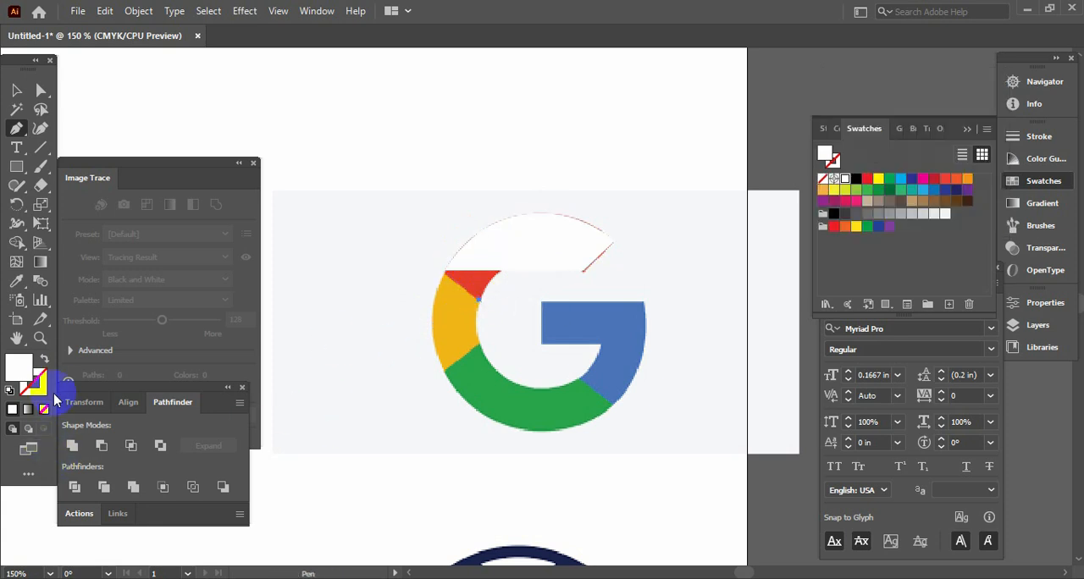
pyautogui.click(45, 360)
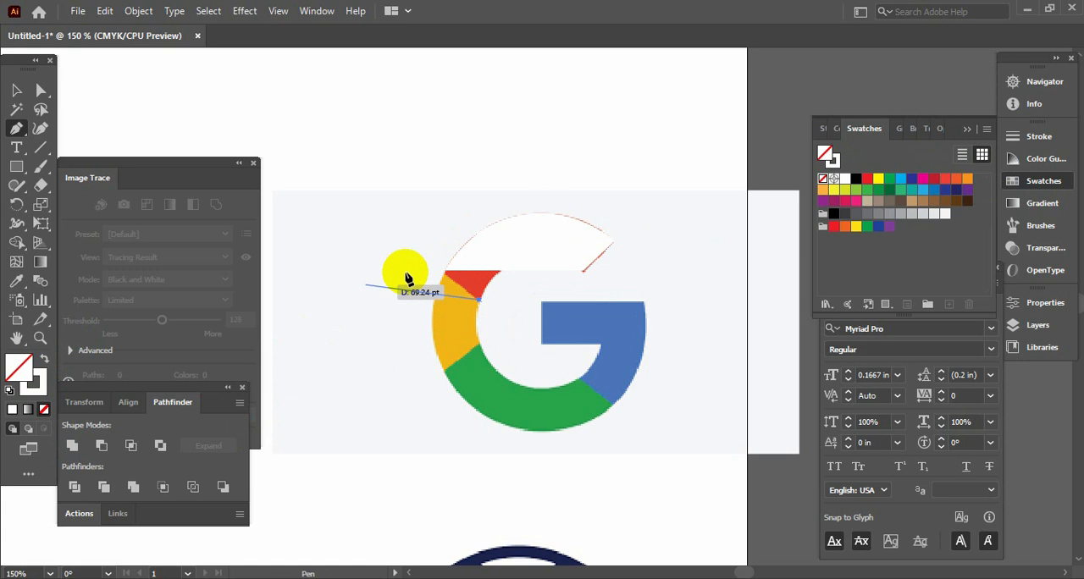
pyautogui.hotkey('ctrl', 'z')
pyautogui.hotkey('ctrl', 'z')
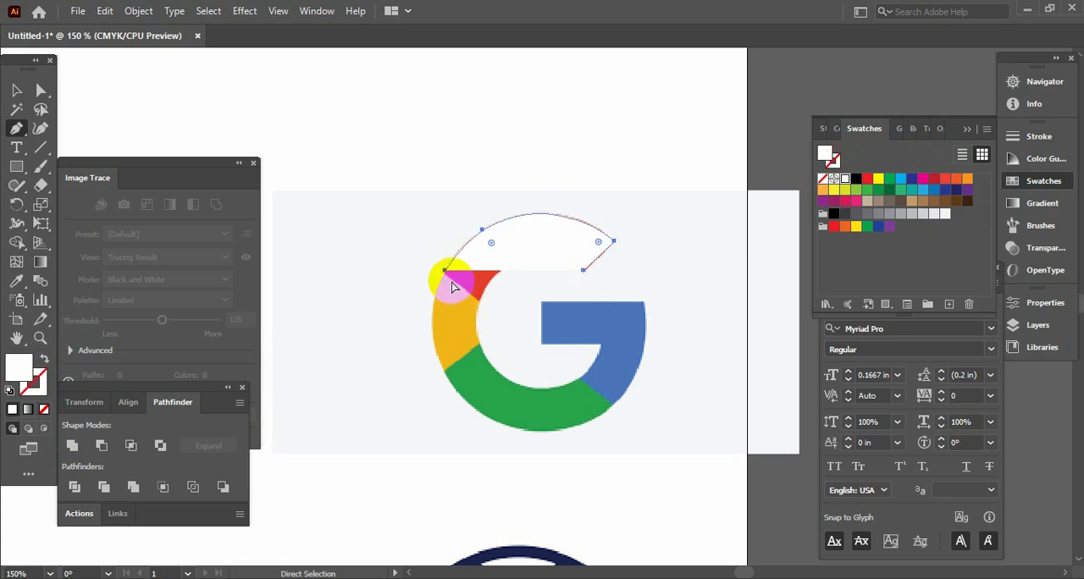
# Complete the red segment's outline along its left edge and inner curve, keep its fill white without stroke, and deselect it
pyautogui.click(446, 272)
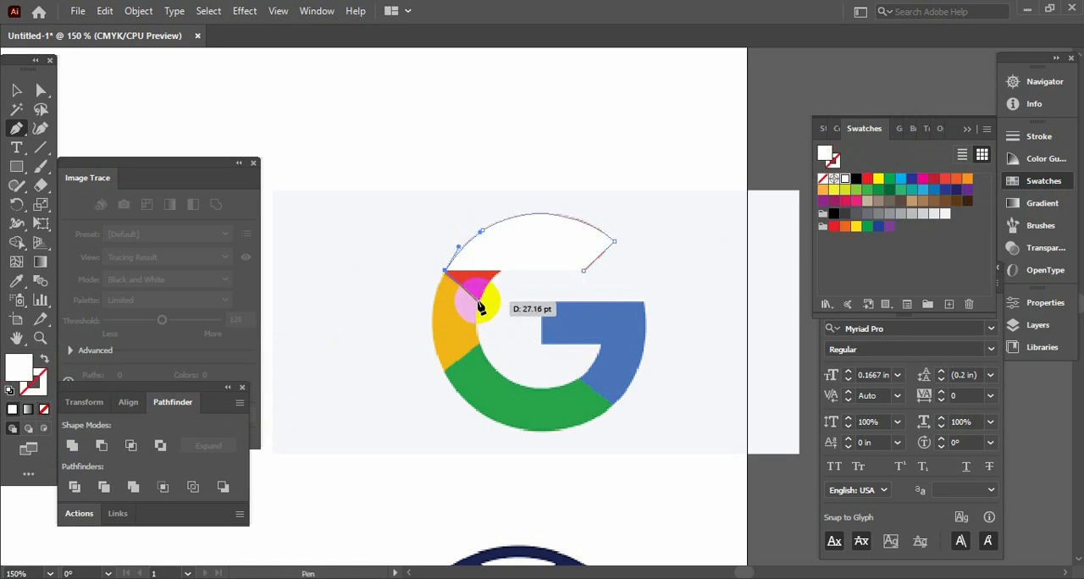
pyautogui.click(479, 301)
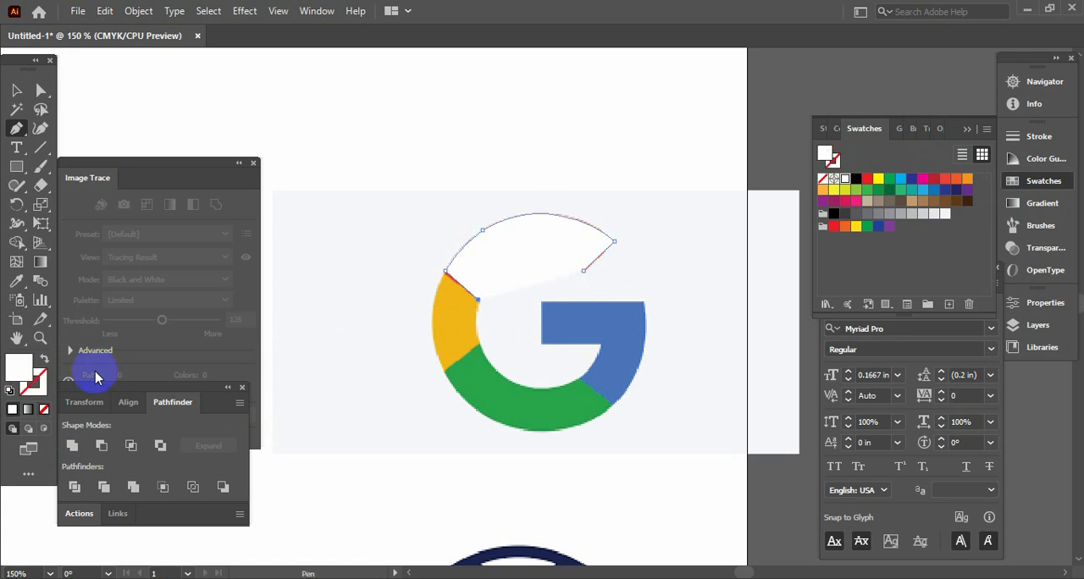
pyautogui.click(45, 358)
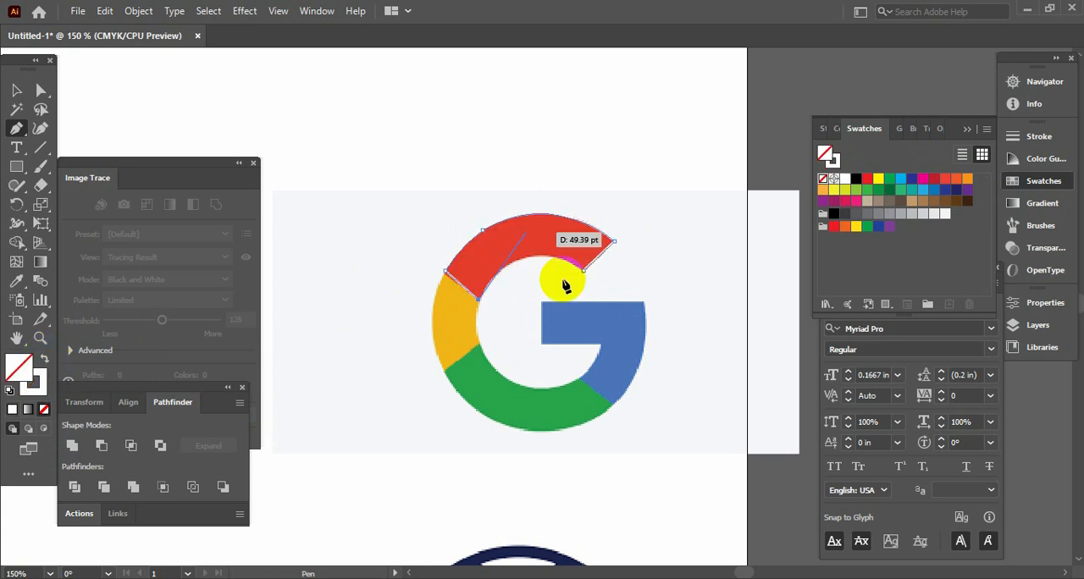
pyautogui.moveTo(582, 268); pyautogui.dragTo(655, 312)
pyautogui.click(42, 358)
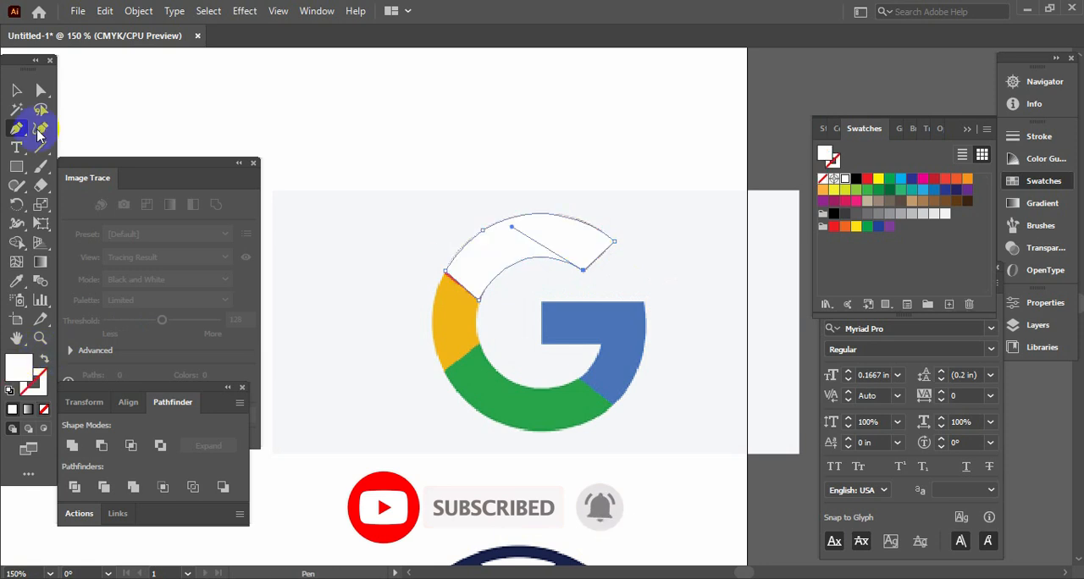
pyautogui.click(18, 96)
pyautogui.click(419, 120)
# Trace the yellow segment's inner curve and lower edge with the Pen tool, starting at the red segment's inner corner
pyautogui.press('Tab')
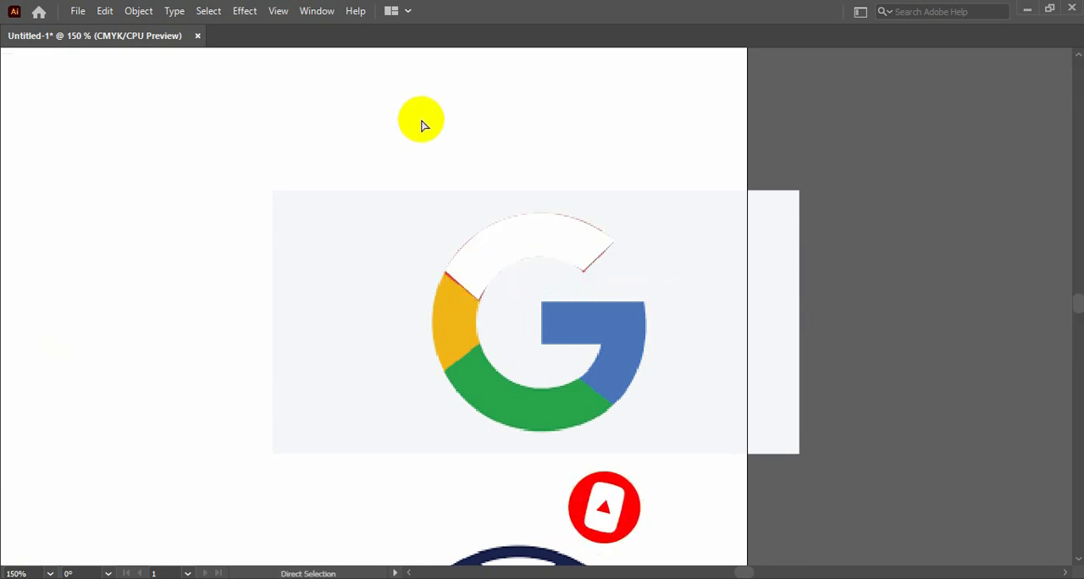
pyautogui.hotkey('ctrl', '+')
pyautogui.moveTo(469, 238); pyautogui.dragTo(452, 208)
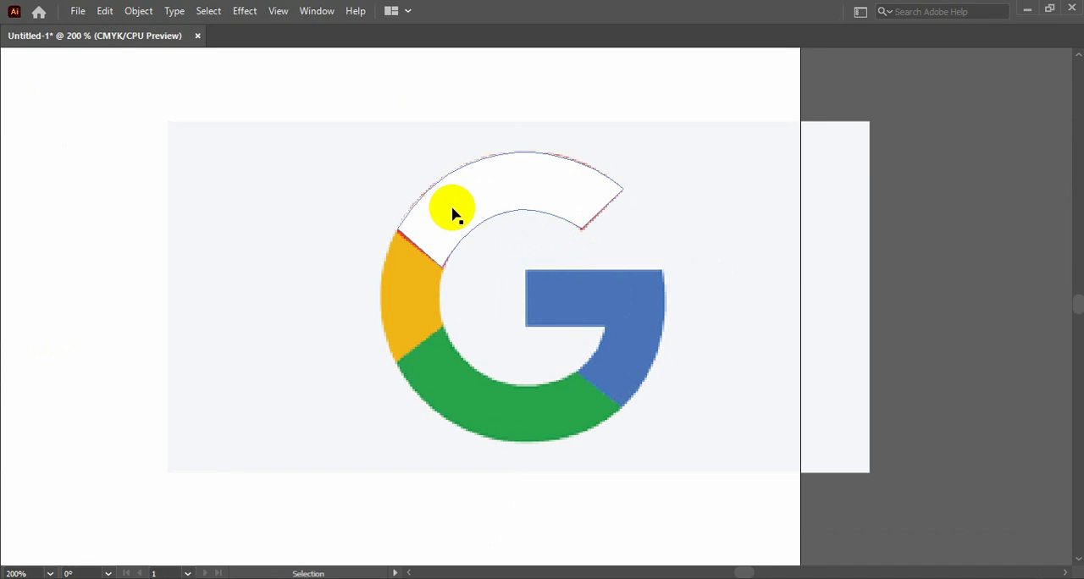
pyautogui.press('Tab')
pyautogui.click(17, 129)
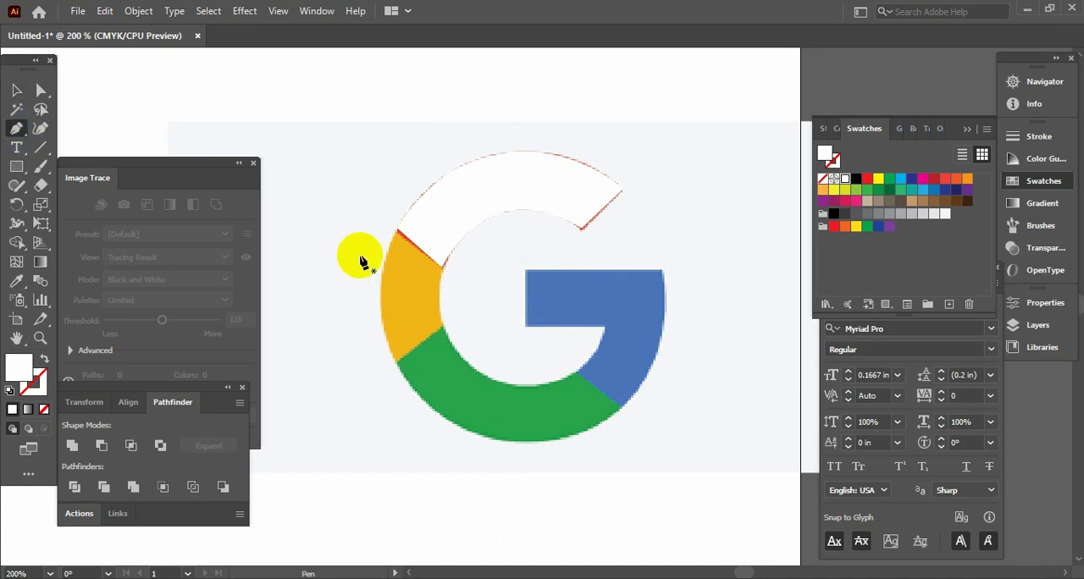
pyautogui.click(442, 268)
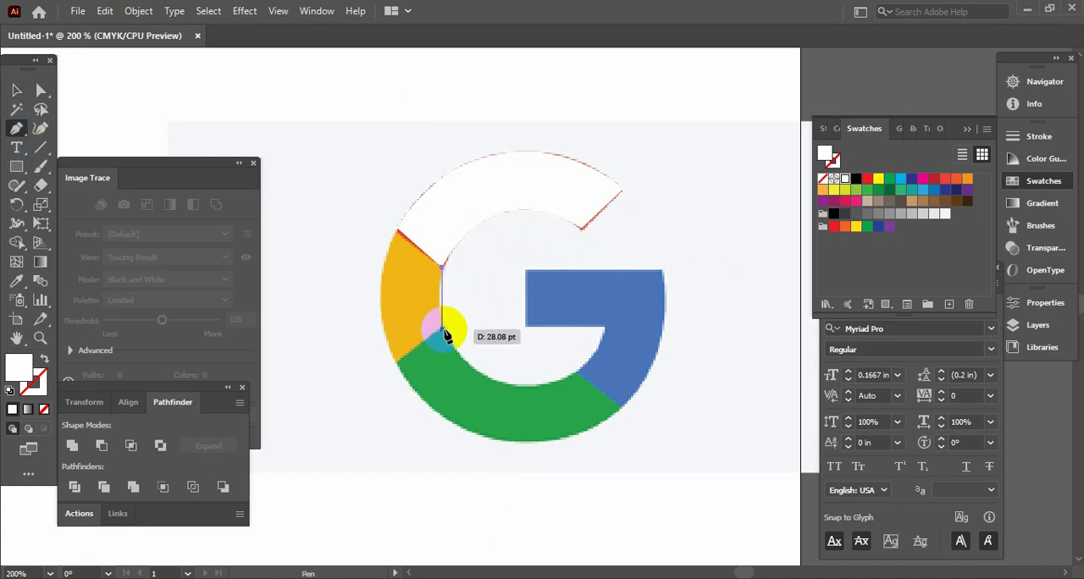
pyautogui.moveTo(442, 328)
pyautogui.mouseDown()
pyautogui.moveTo(455, 348)
pyautogui.moveTo(445, 361)
pyautogui.moveTo(442, 339)
pyautogui.mouseUp()
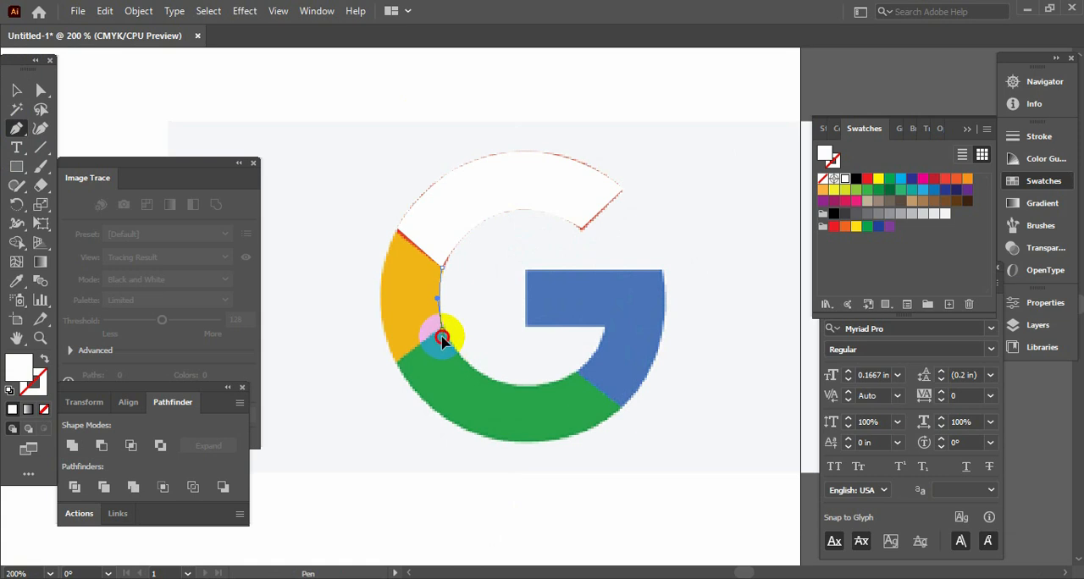
pyautogui.click(397, 365)
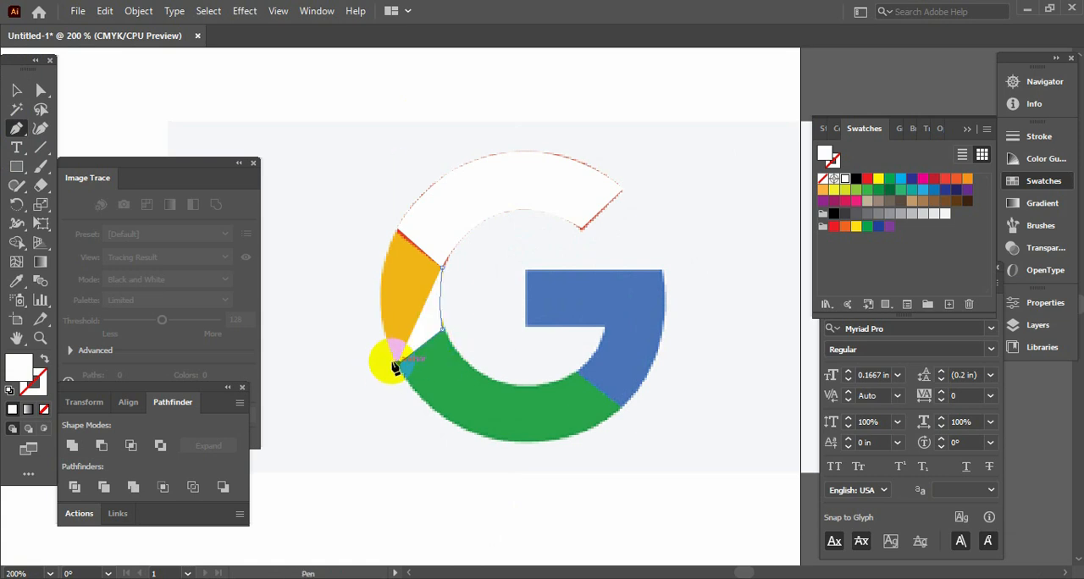
# Trace the yellow segment's outer curve up to the red segment, close the path at its starting anchor and deselect it
pyautogui.moveTo(398, 230); pyautogui.dragTo(436, 159)
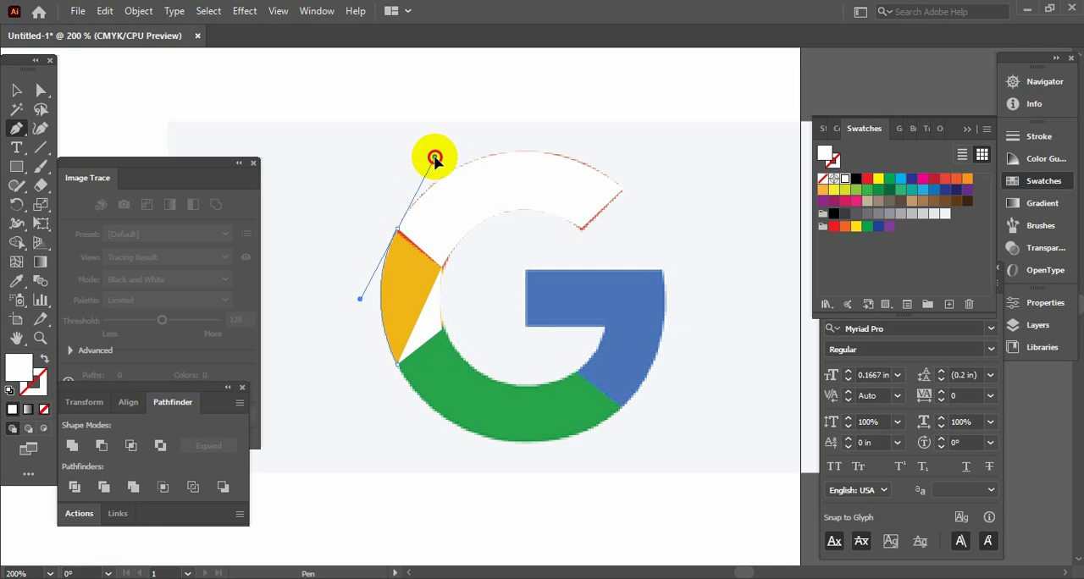
pyautogui.click(401, 231)
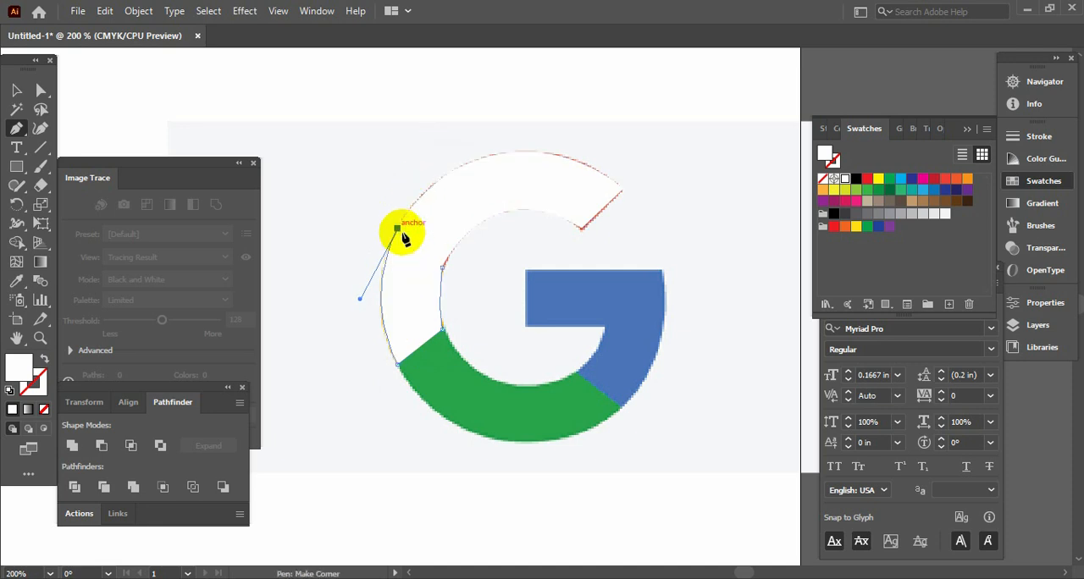
pyautogui.press('F6')
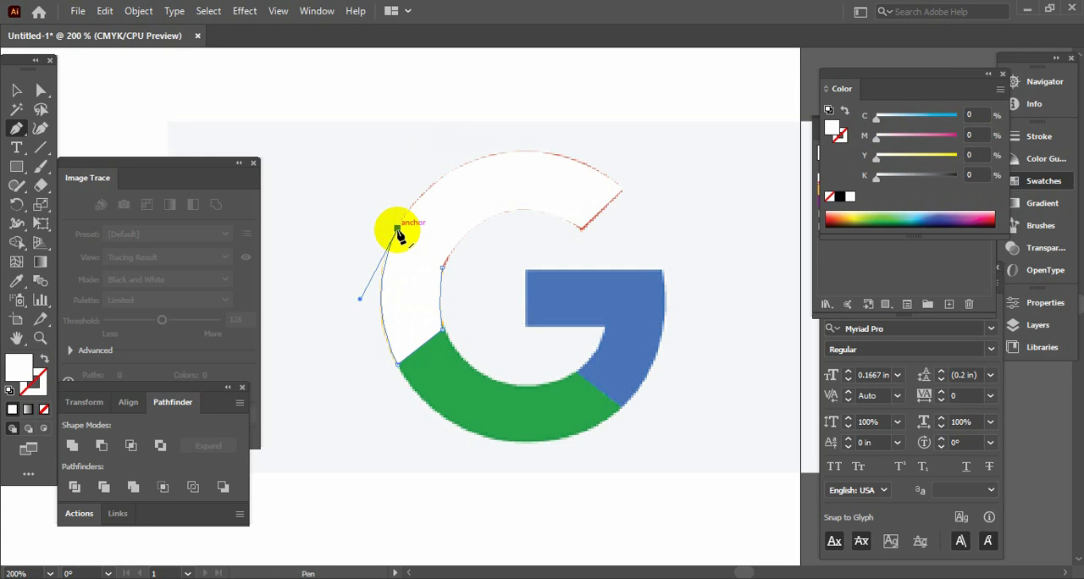
pyautogui.moveTo(399, 230); pyautogui.dragTo(444, 269)
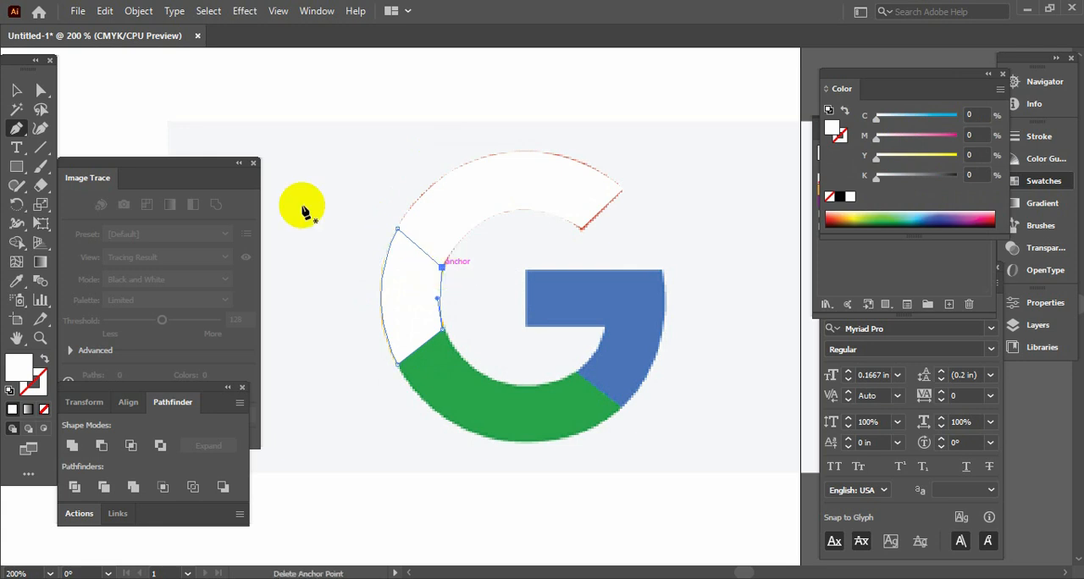
pyautogui.press('v')
pyautogui.click(351, 152)
# Activate the Pen tool for tracing the logo's green lower segment
pyautogui.press('Tab')
pyautogui.press('space')
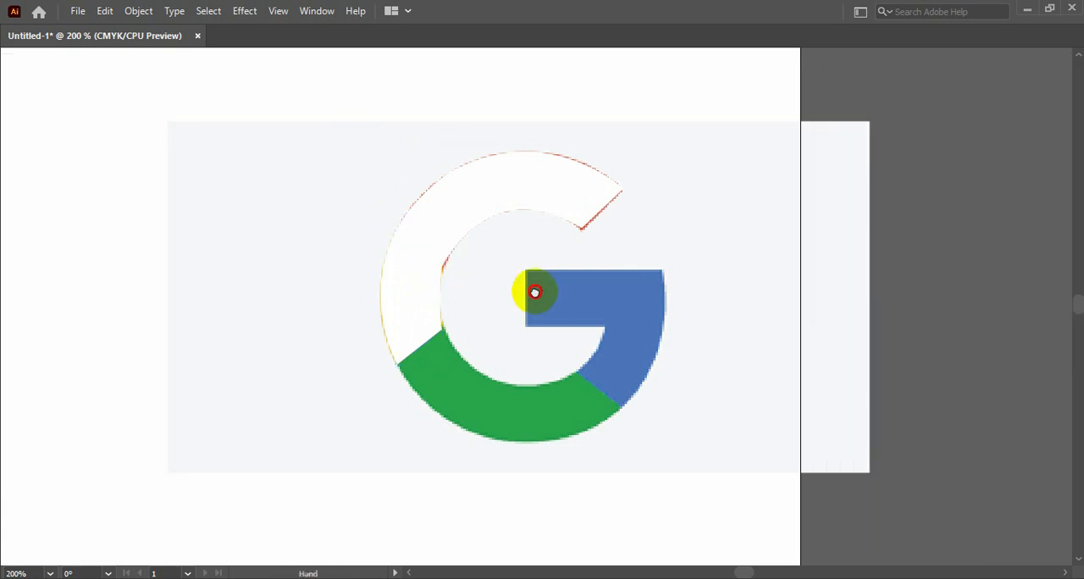
pyautogui.moveTo(534, 294); pyautogui.dragTo(478, 180)
pyautogui.press('Tab')
pyautogui.press('F6')
pyautogui.click(16, 128)
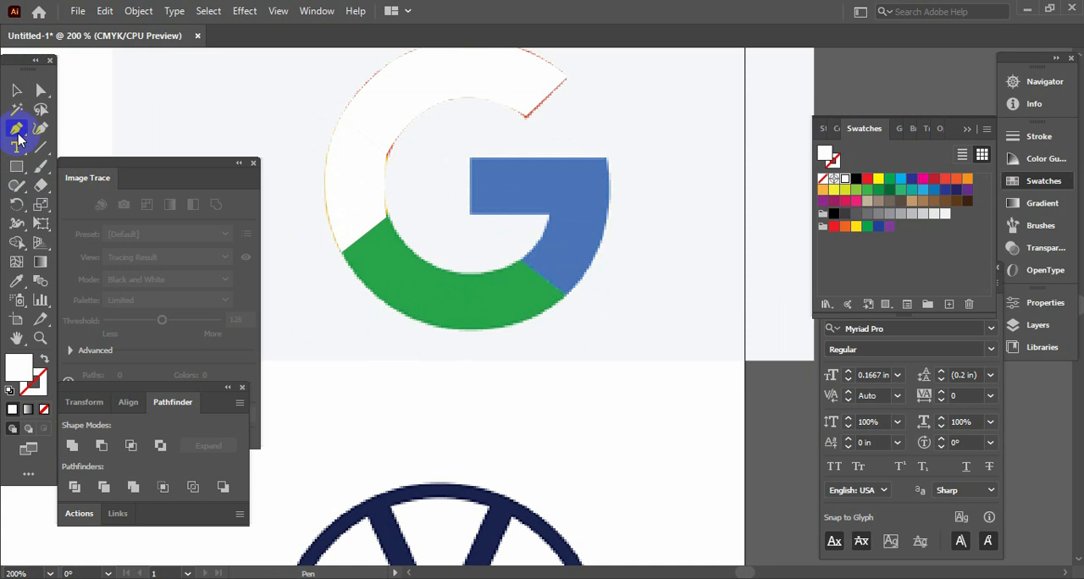
pyautogui.click(341, 254)
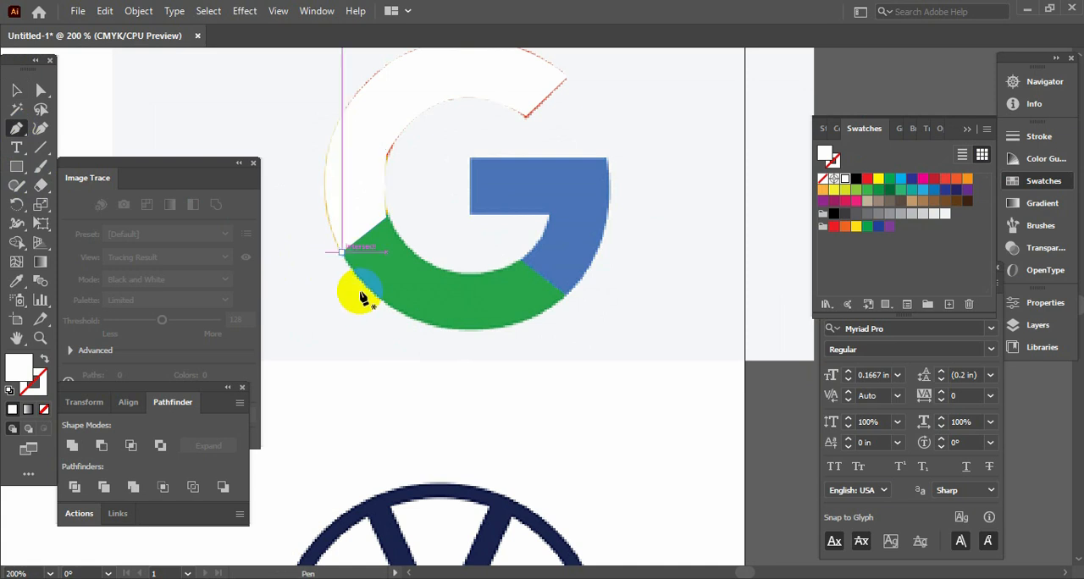
pyautogui.press('F6')
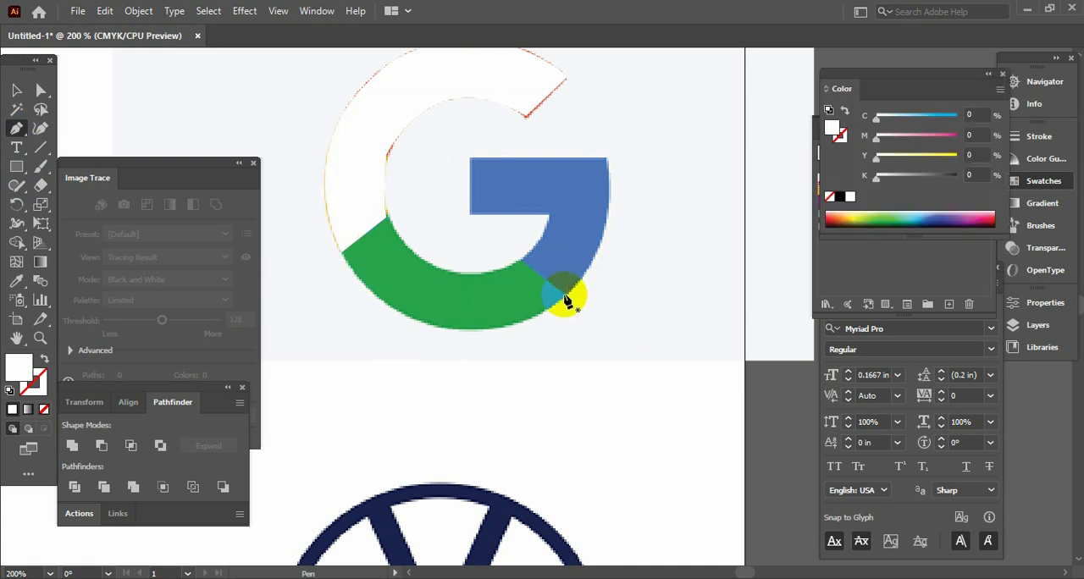
pyautogui.moveTo(568, 301); pyautogui.dragTo(330, 301)
pyautogui.click(414, 312)
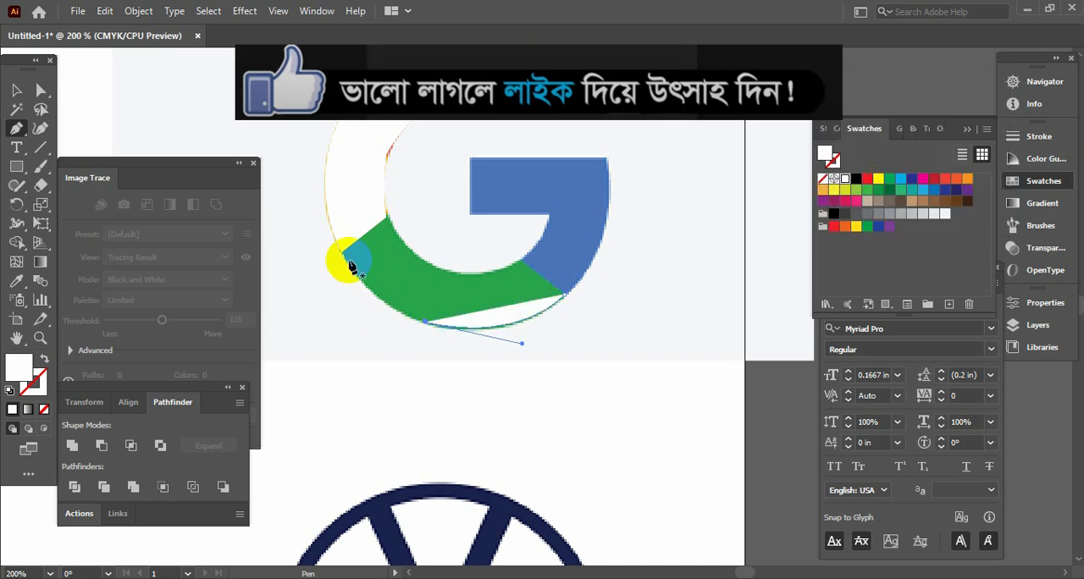
pyautogui.moveTo(344, 258); pyautogui.dragTo(322, 211)
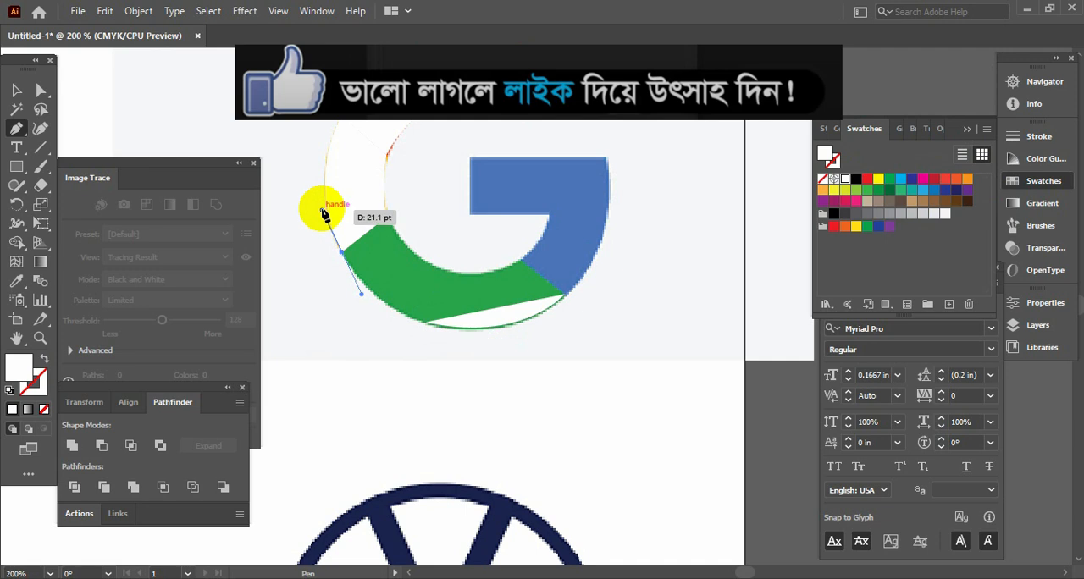
pyautogui.keyDown('ctrl'); pyautogui.click(321, 212); pyautogui.keyUp('ctrl')
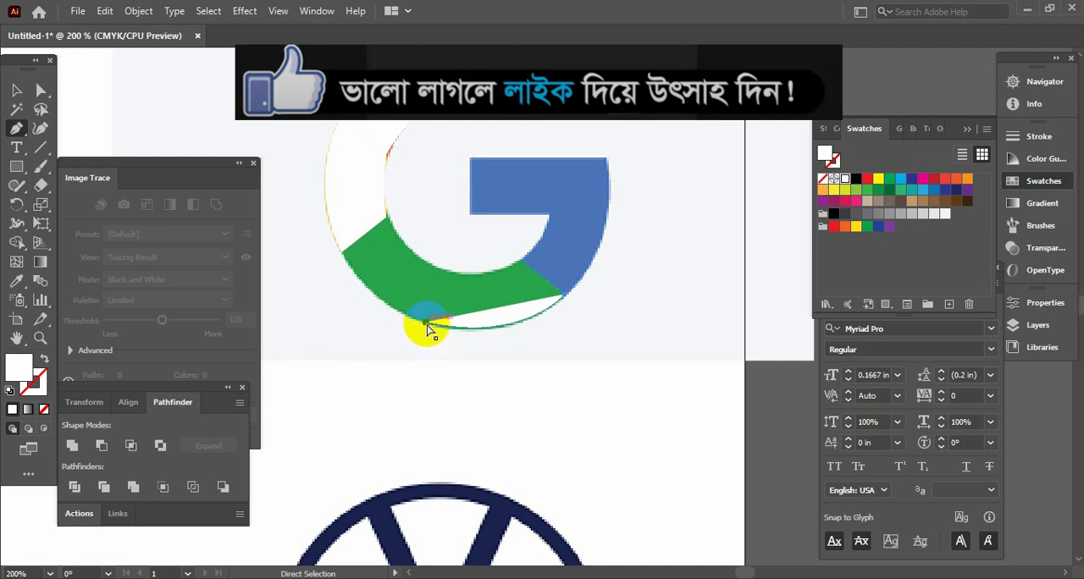
pyautogui.hotkey('ctrl', 'z')
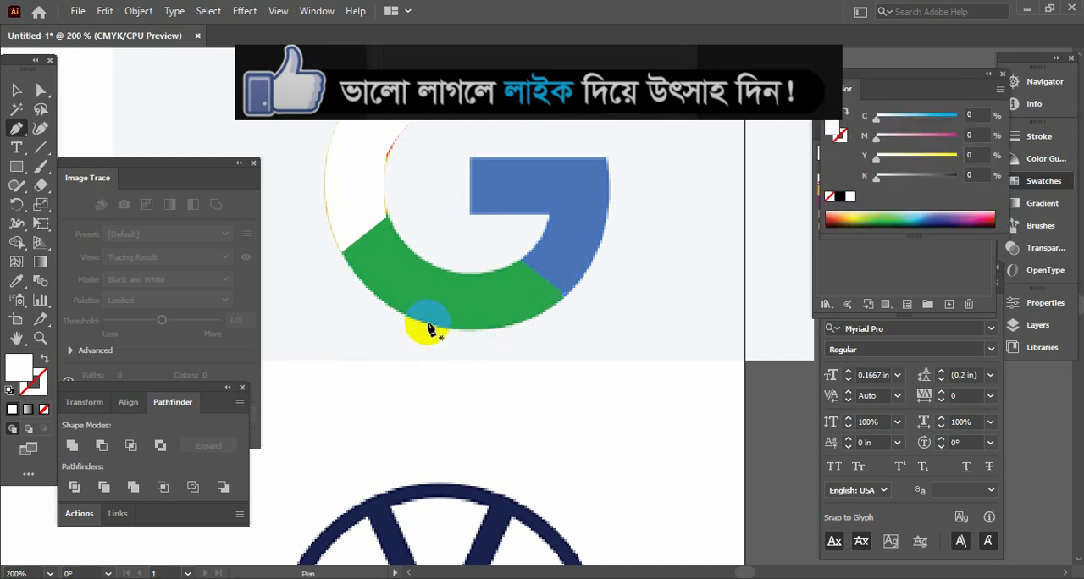
pyautogui.click(565, 297)
pyautogui.press('F6')
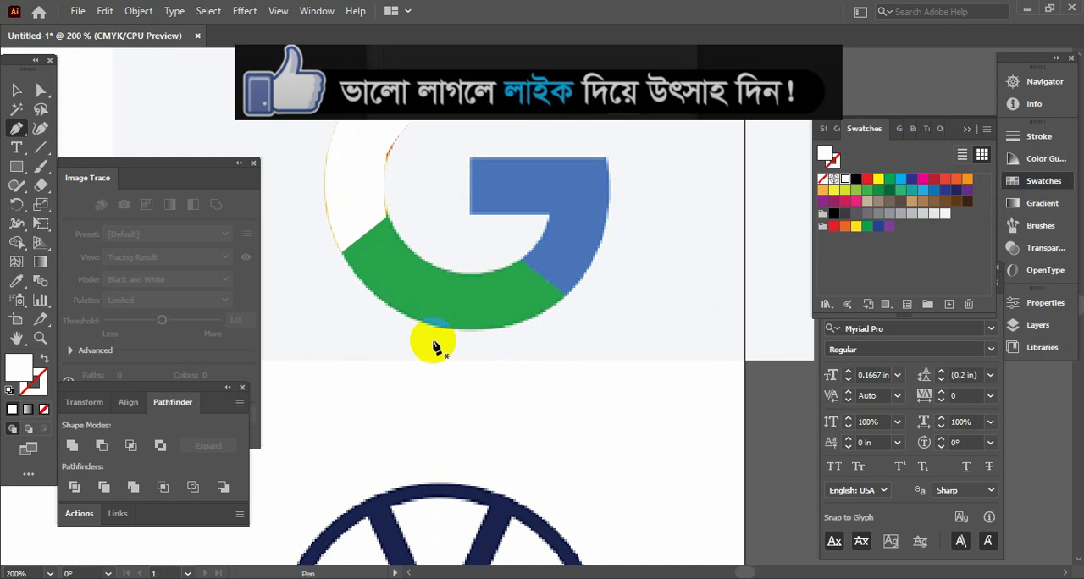
# Trace the green segment's inner curve, its edge against the blue segment and the outer curve to its lowest point with the Pen tool
pyautogui.click(390, 226)
pyautogui.moveTo(518, 257)
pyautogui.mouseDown()
pyautogui.moveTo(674, 236)
pyautogui.moveTo(634, 213)
pyautogui.moveTo(601, 217)
pyautogui.moveTo(611, 214)
pyautogui.moveTo(521, 261)
pyautogui.mouseUp()
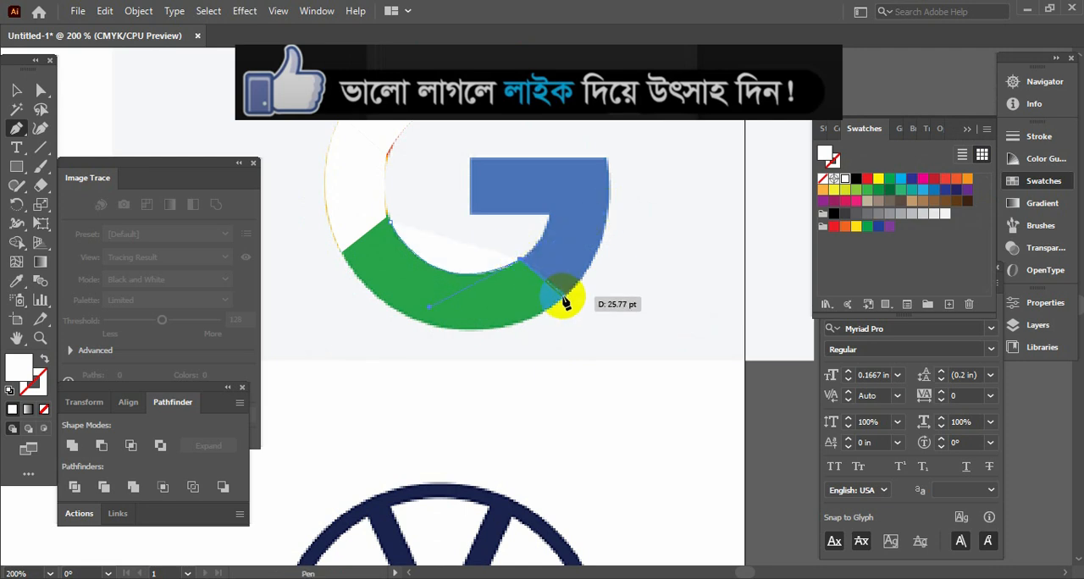
pyautogui.click(564, 296)
pyautogui.moveTo(454, 332); pyautogui.dragTo(388, 323)
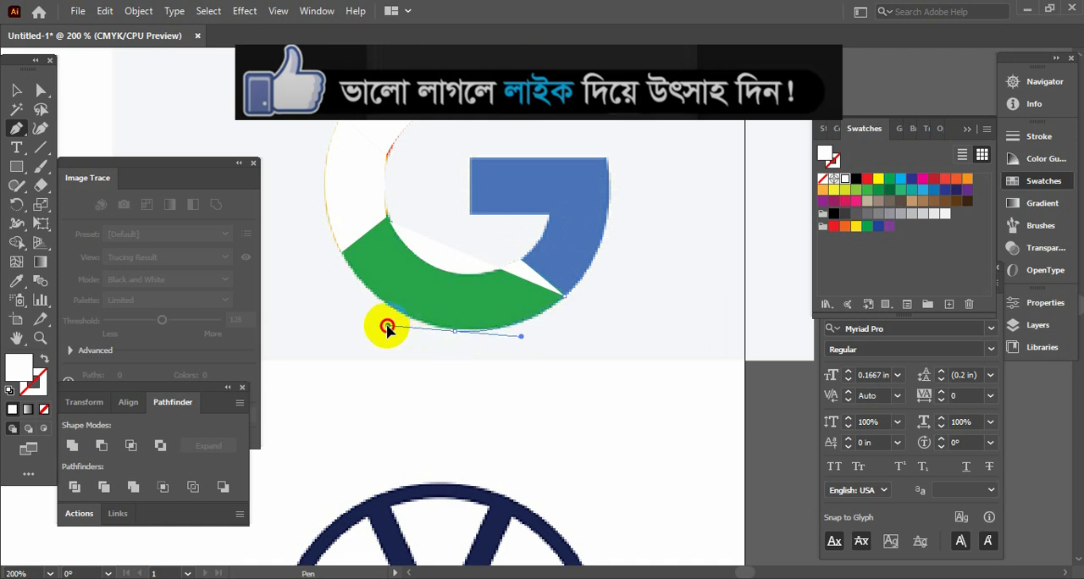
pyautogui.click(454, 332)
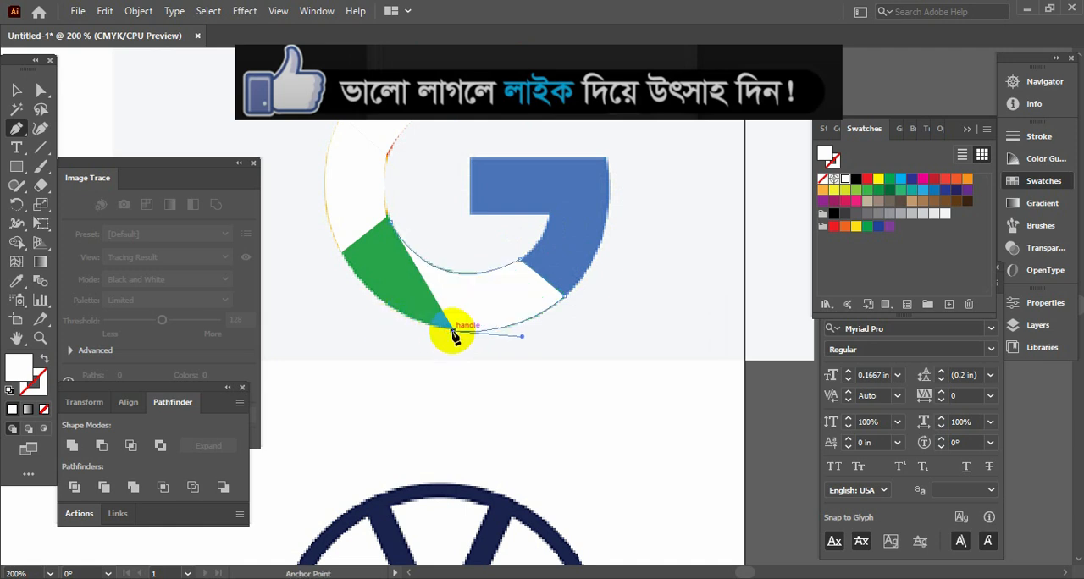
# Continue the green segment's outer curve to the yellow segment's corner, close the path at its starting point and deselect it
pyautogui.moveTo(342, 251); pyautogui.dragTo(307, 186)
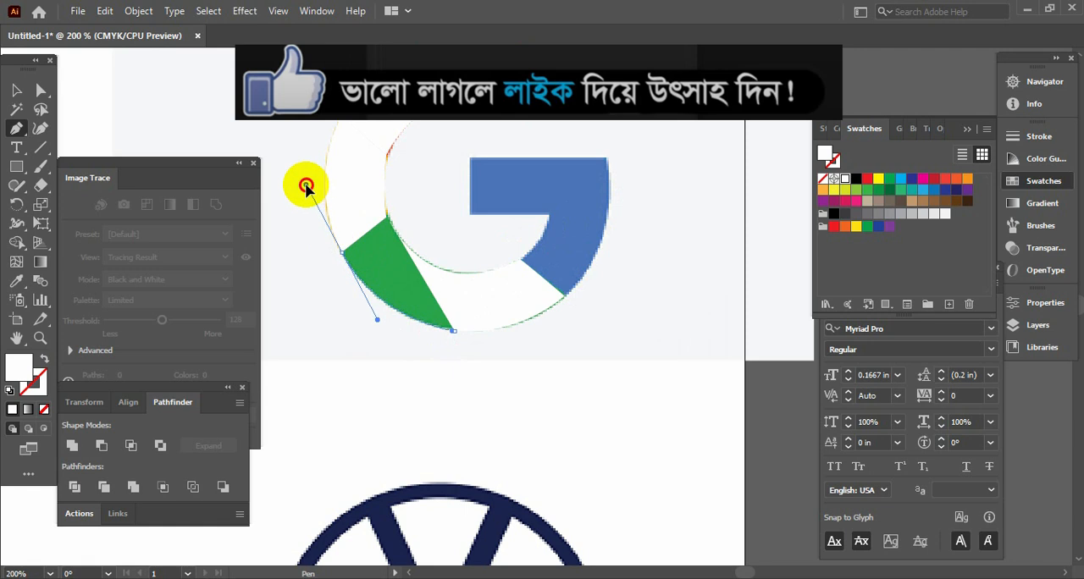
pyautogui.click(342, 257)
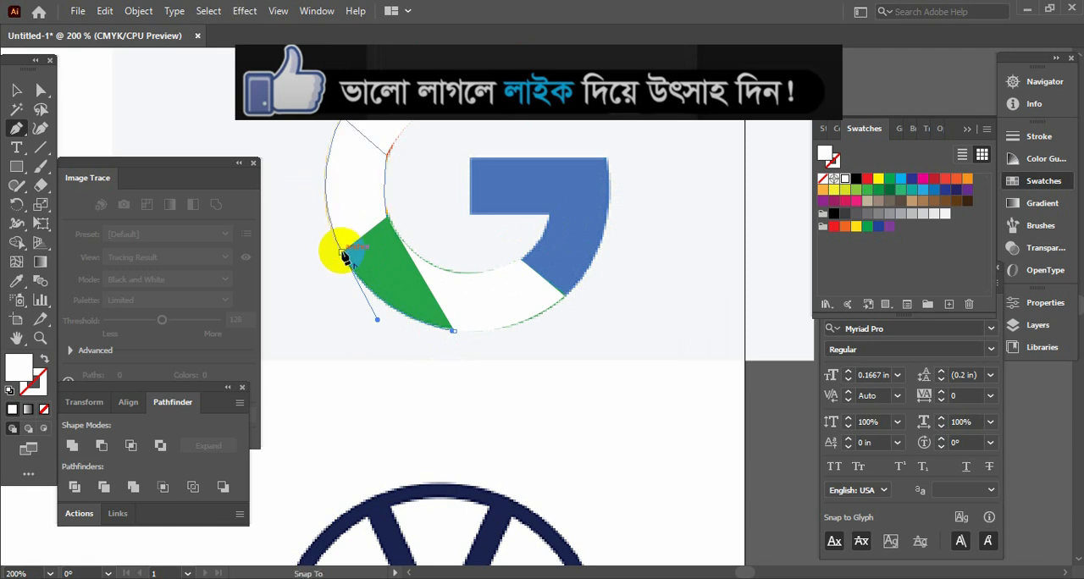
pyautogui.moveTo(388, 219); pyautogui.dragTo(392, 228)
pyautogui.click(18, 93)
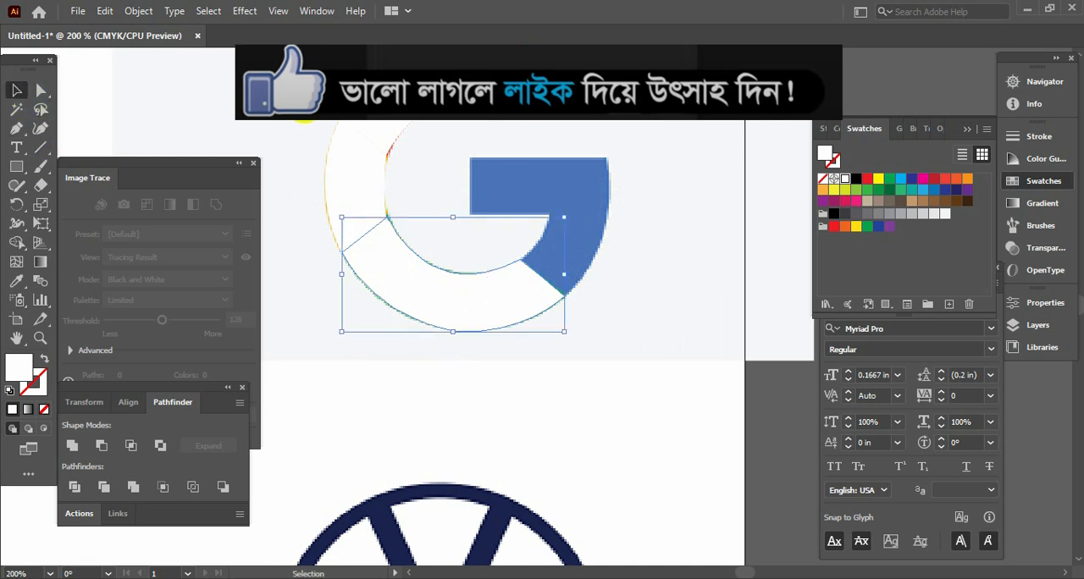
pyautogui.press('Tab')
pyautogui.click(678, 310)
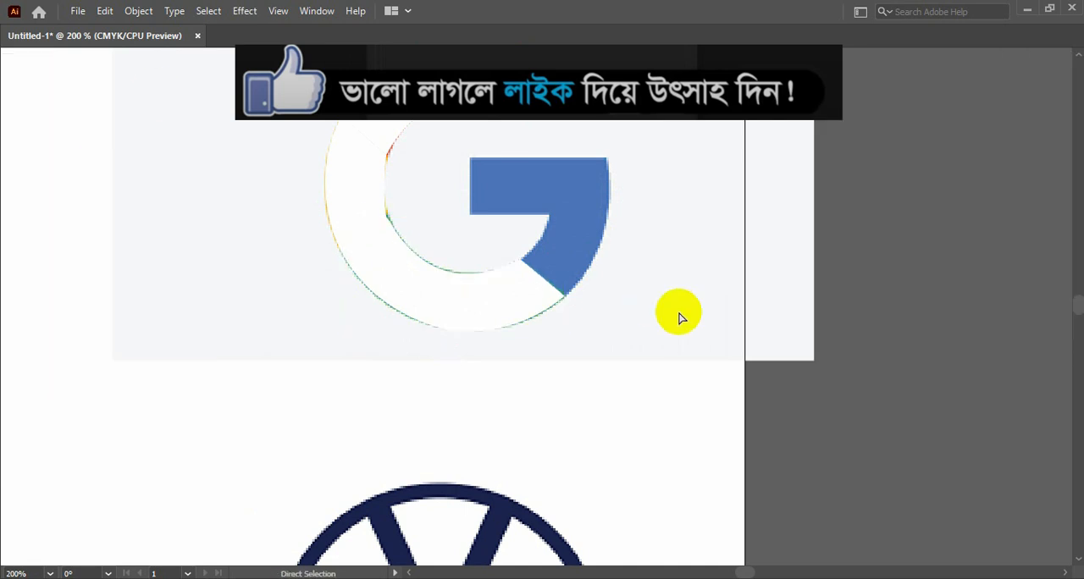
pyautogui.hotkey('ctrl', '-')
pyautogui.hotkey('ctrl', '-')
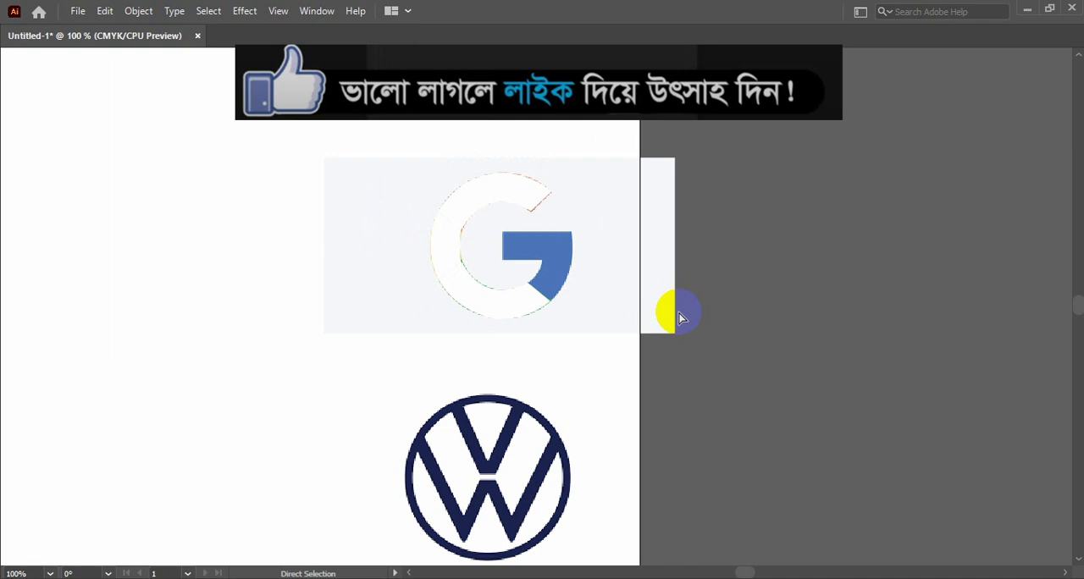
pyautogui.hotkey('ctrl', '0')
pyautogui.hotkey('ctrl', '-')
pyautogui.hotkey('ctrl', '-')
pyautogui.hotkey('ctrl', '-')
pyautogui.hotkey('ctrl', '-')
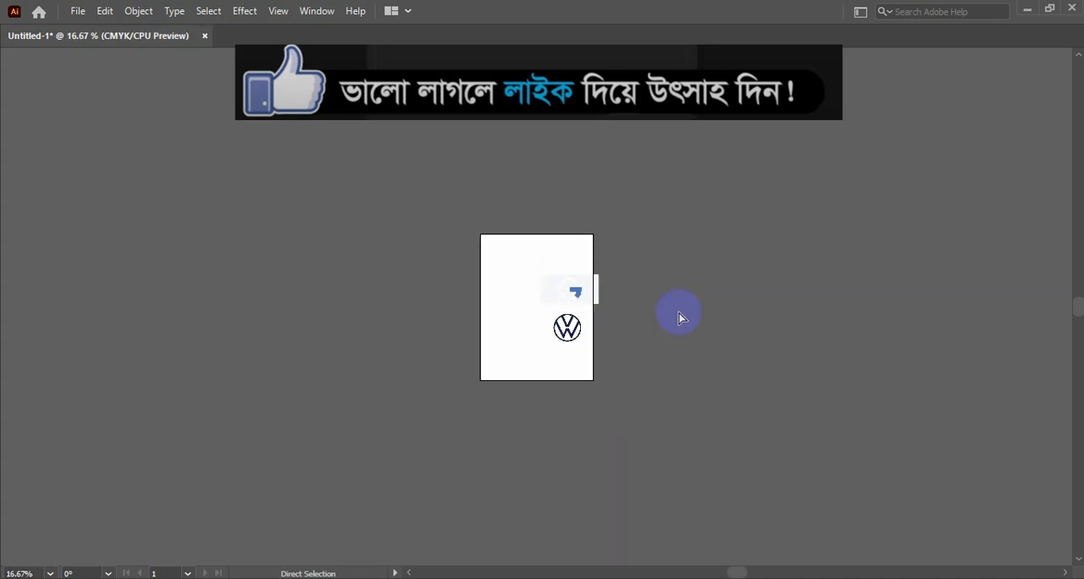
# Trace the blue segment's left edge, the bar's lower edge and the inner curve down to the green segment with the Pen tool
pyautogui.hotkey('ctrl', '+')
pyautogui.hotkey('ctrl', '+')
pyautogui.hotkey('ctrl', '+')
pyautogui.hotkey('ctrl', '+')
pyautogui.hotkey('ctrl', '+')
pyautogui.hotkey('ctrl', '+')
pyautogui.hotkey('ctrl', '+')
pyautogui.hotkey('ctrl', '+')
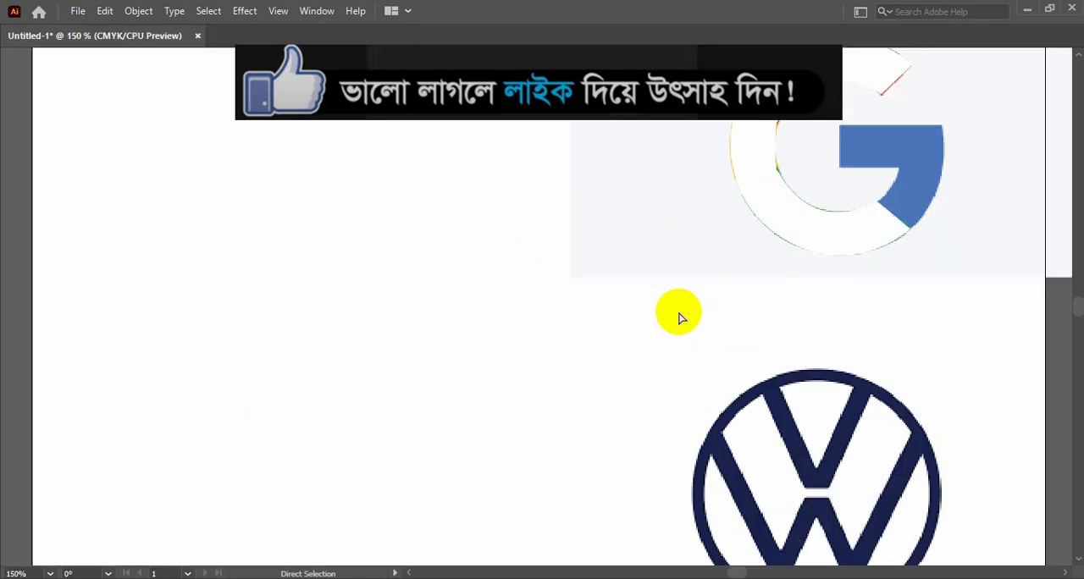
pyautogui.moveTo(796, 225); pyautogui.dragTo(165, 392)
pyautogui.moveTo(527, 244); pyautogui.dragTo(407, 365)
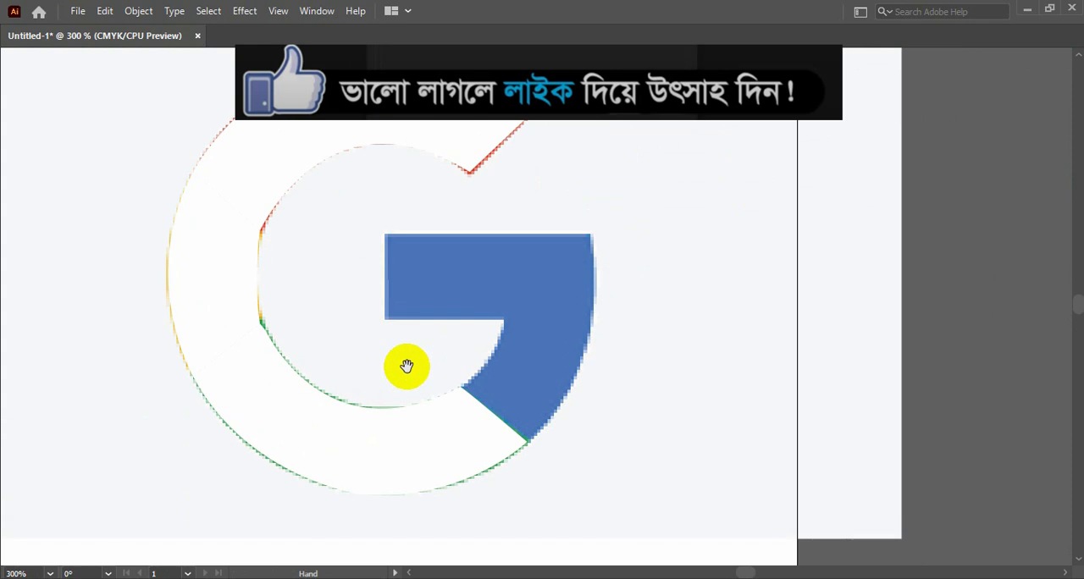
pyautogui.press('Tab')
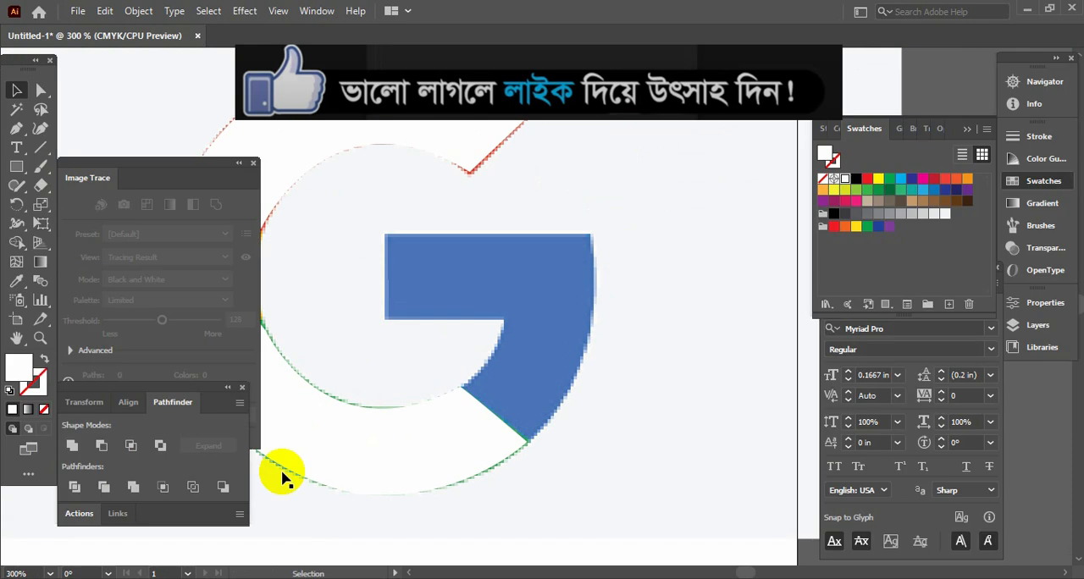
pyautogui.click(18, 133)
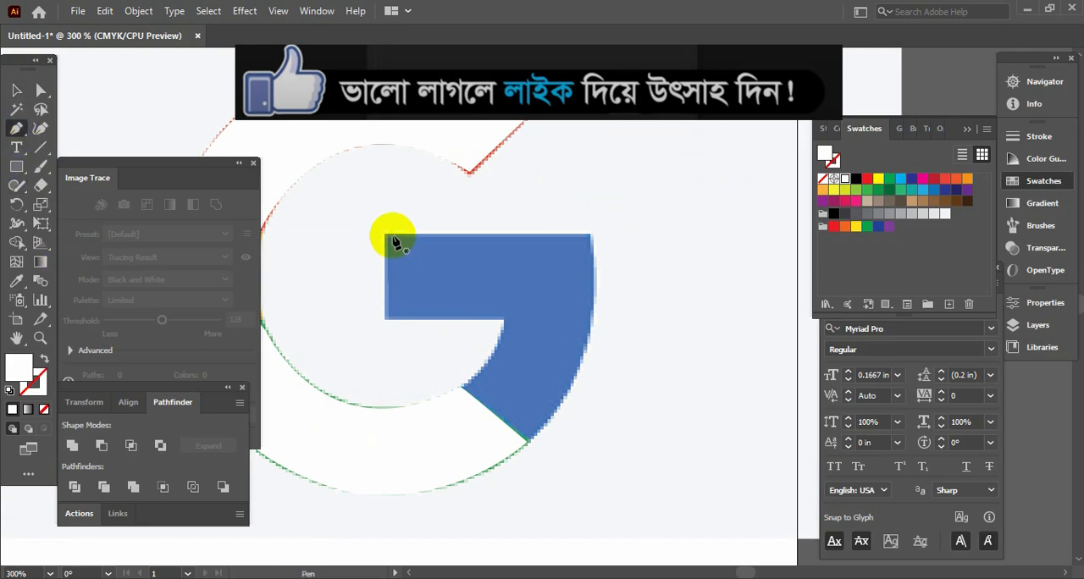
pyautogui.click(385, 319)
pyautogui.click(506, 320)
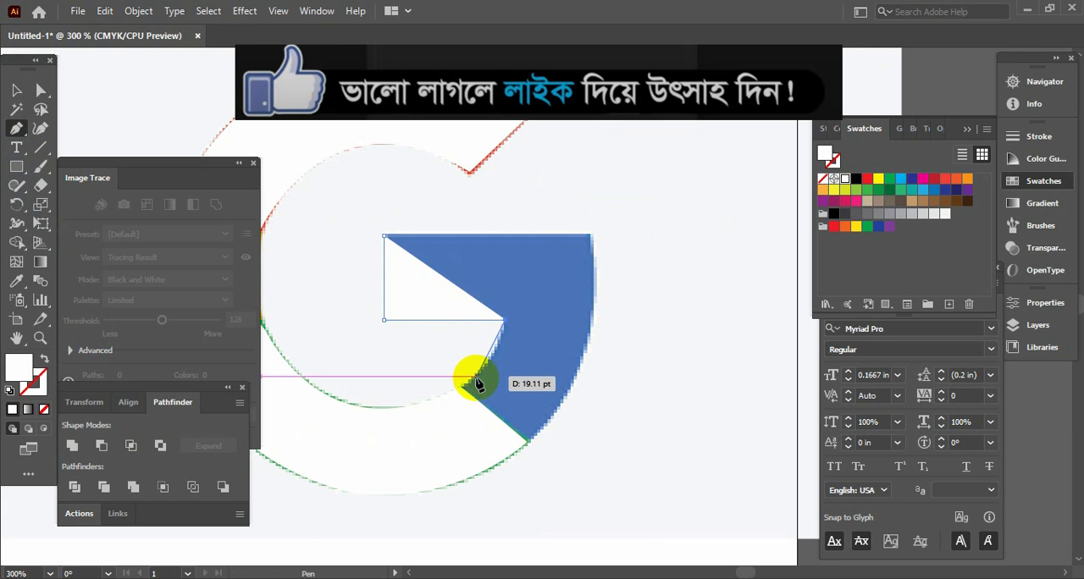
pyautogui.moveTo(462, 387); pyautogui.dragTo(426, 410)
pyautogui.click(462, 387)
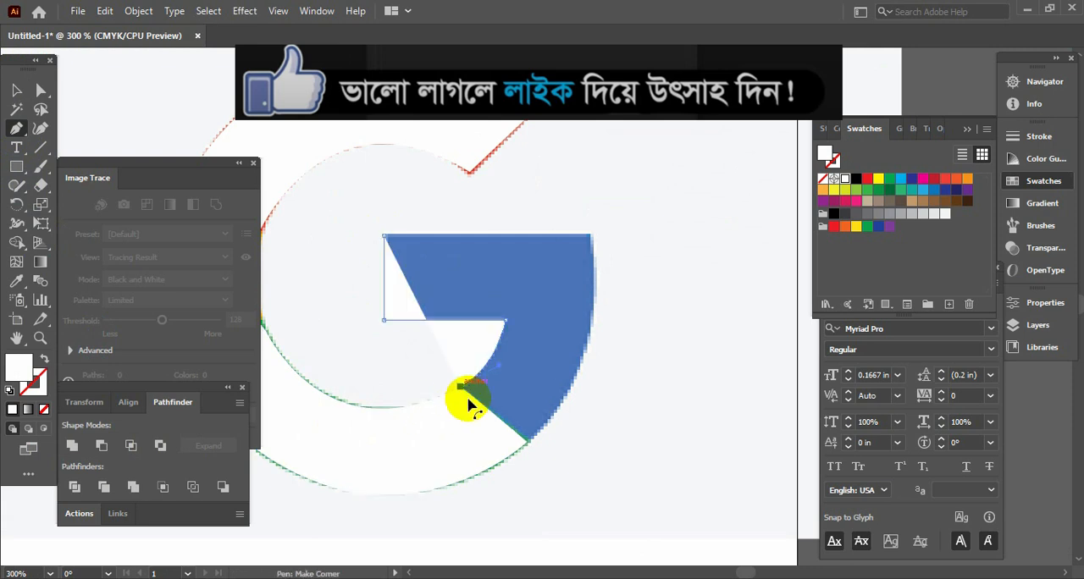
# Trace the blue segment's edge along the green segment, its outer curve and its top edge, close the path and deselect it
pyautogui.click(526, 440)
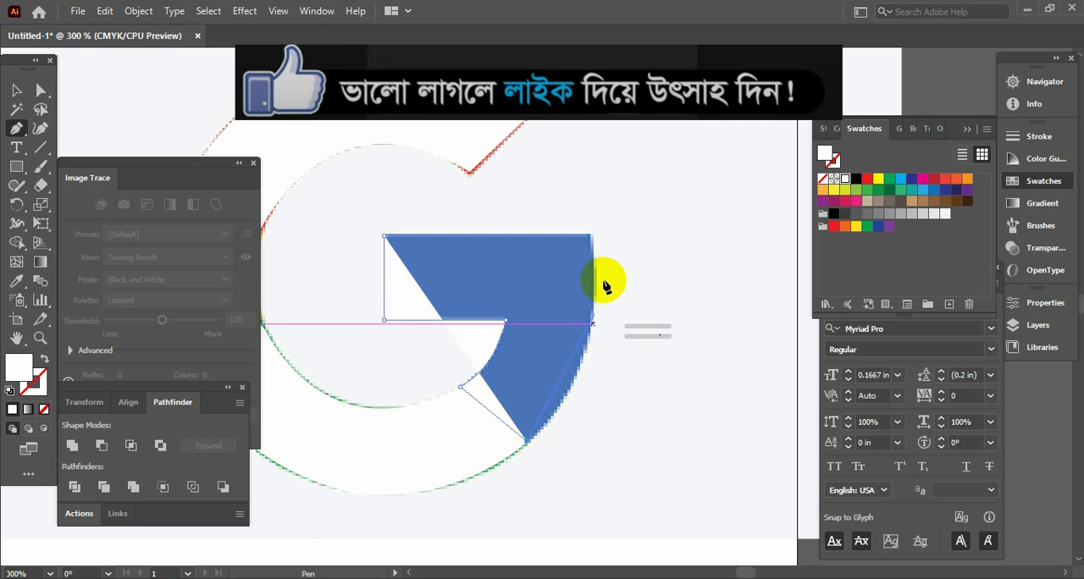
pyautogui.moveTo(589, 235); pyautogui.dragTo(567, 109)
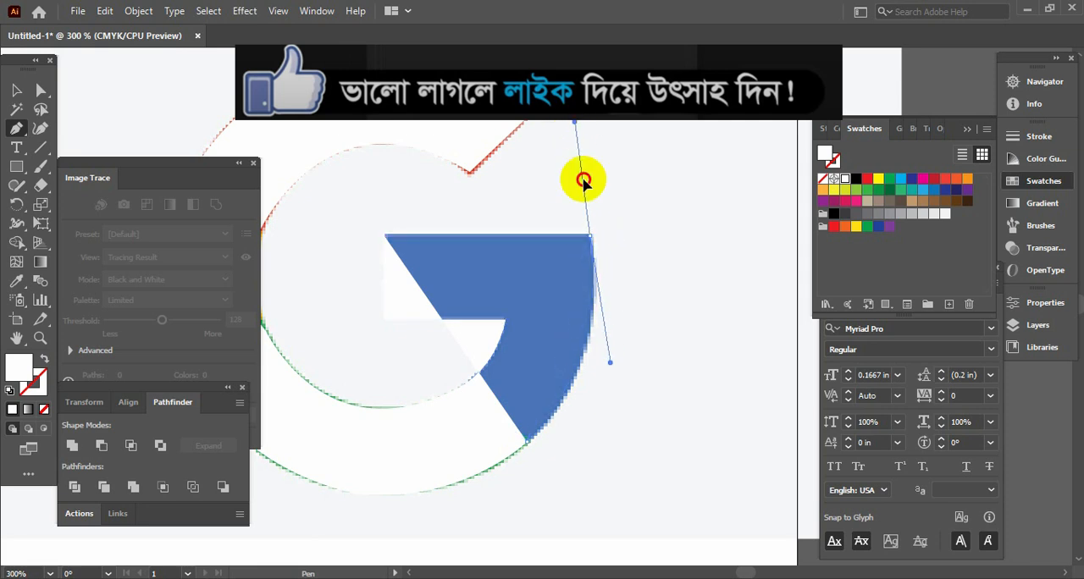
pyautogui.click(590, 236)
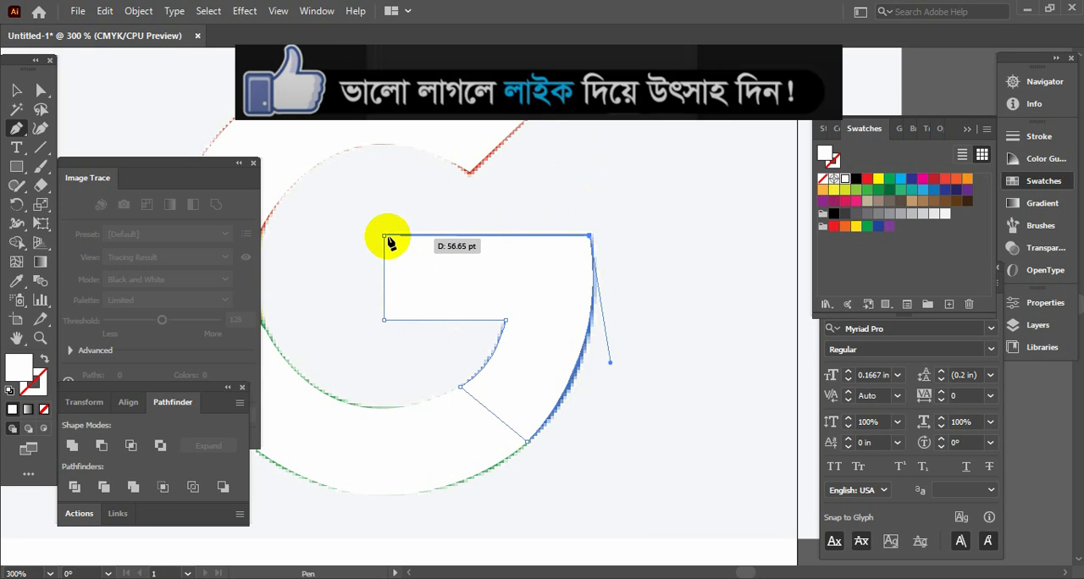
pyautogui.click(385, 237)
pyautogui.click(41, 90)
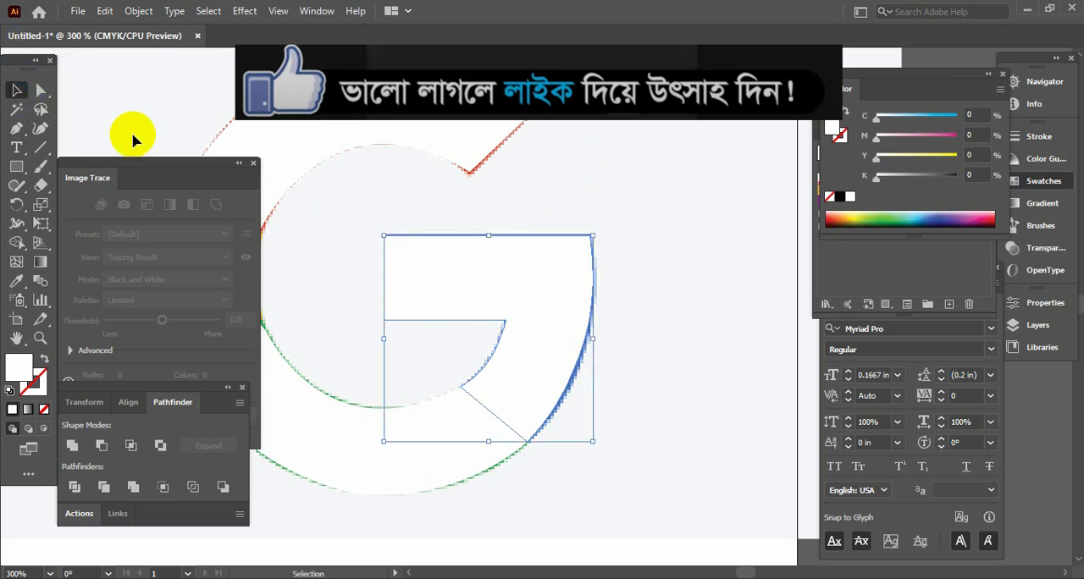
pyautogui.press('Tab')
pyautogui.click(656, 243)
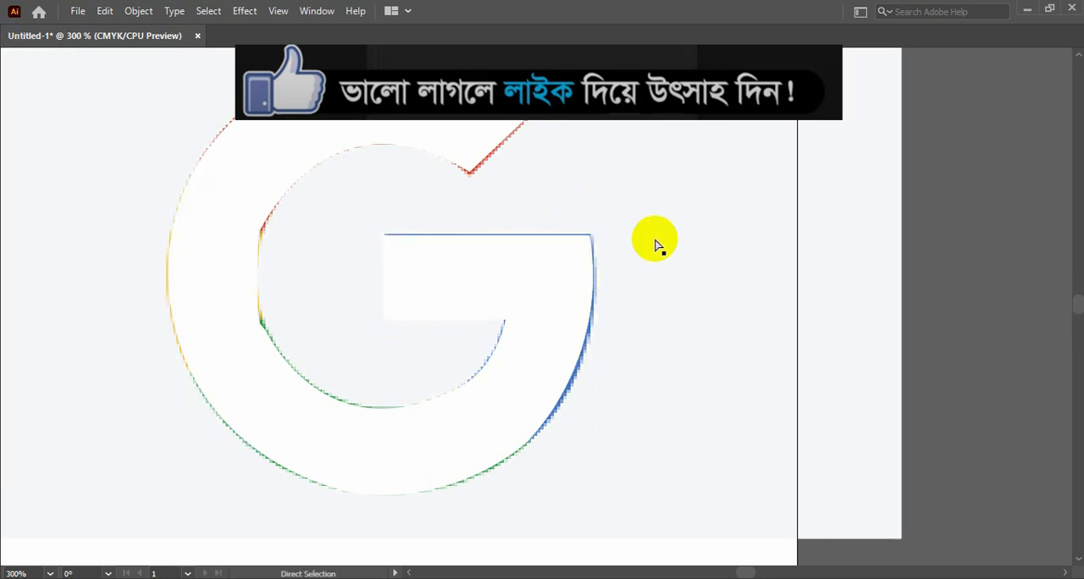
# Move the four traced white shapes together off the reference image to the empty artboard area beside it, and deselect them
pyautogui.hotkey('ctrl', '0')
pyautogui.press('v')
pyautogui.click(657, 227)
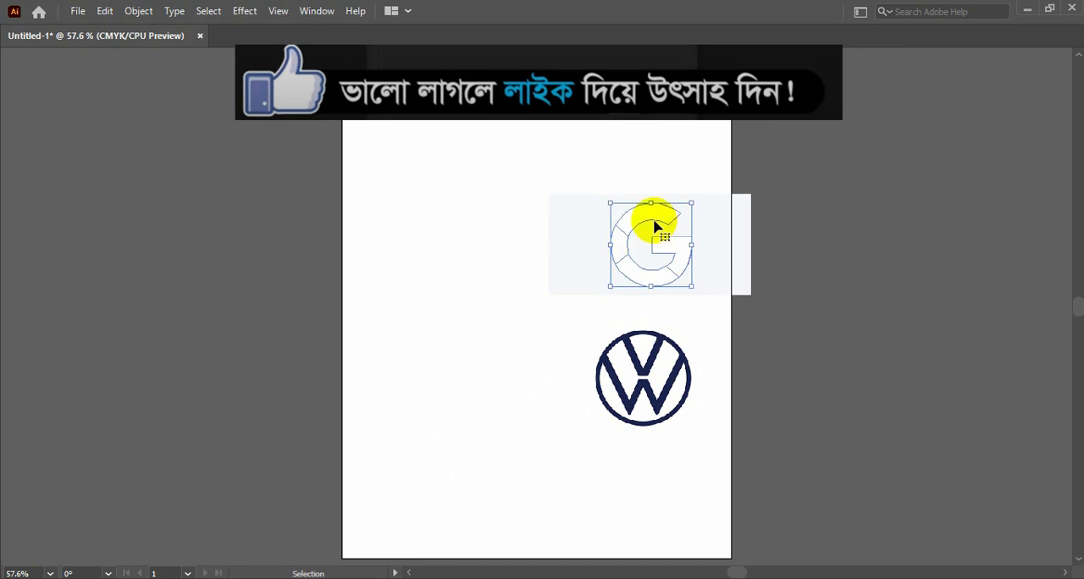
pyautogui.moveTo(656, 250); pyautogui.dragTo(492, 253)
pyautogui.click(527, 149)
# Select all four traced shapes and fill them with the red sampled from the reference logo using the Eyedropper
pyautogui.hotkey('ctrl', '=')
pyautogui.hotkey('ctrl', '=')
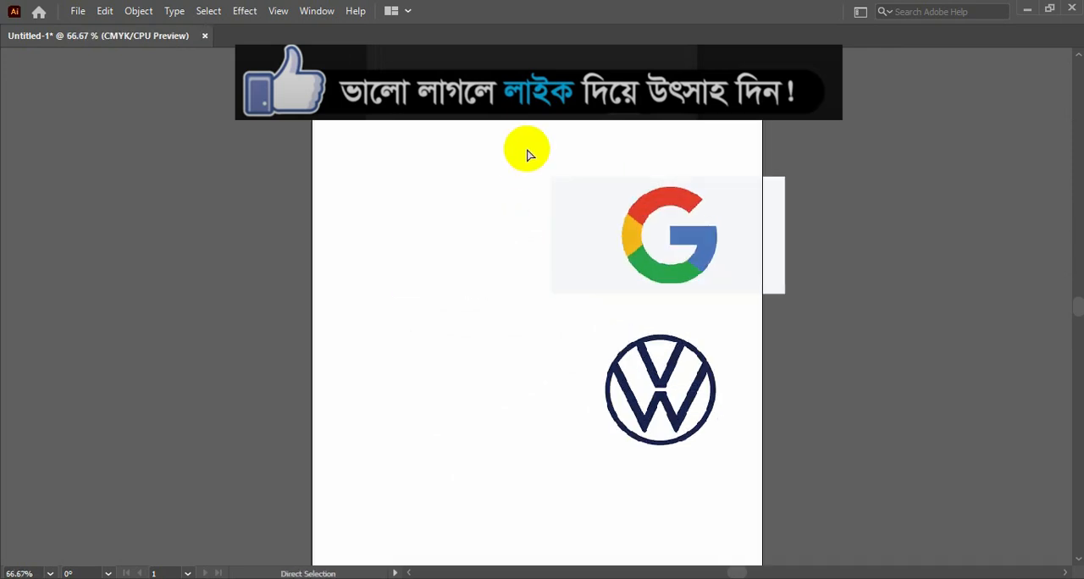
pyautogui.moveTo(311, 151); pyautogui.dragTo(500, 373)
pyautogui.press('Tab')
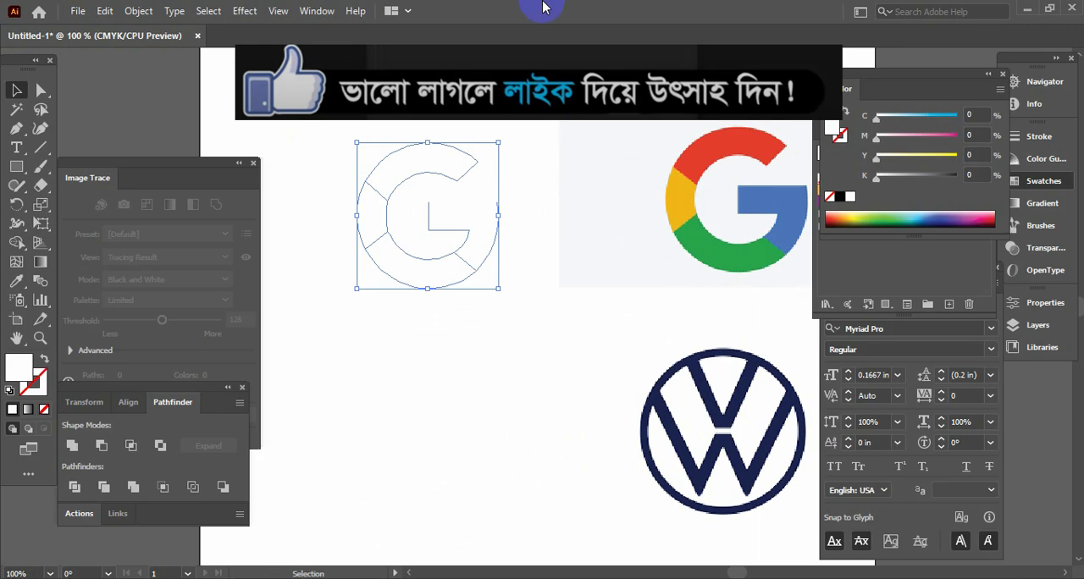
pyautogui.click(17, 282)
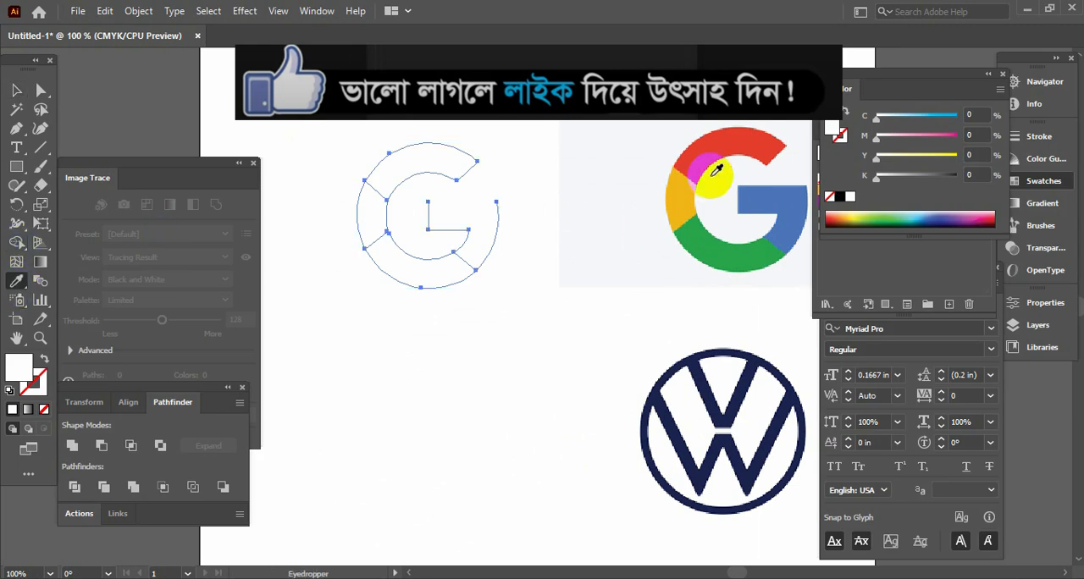
pyautogui.click(722, 137)
pyautogui.click(18, 91)
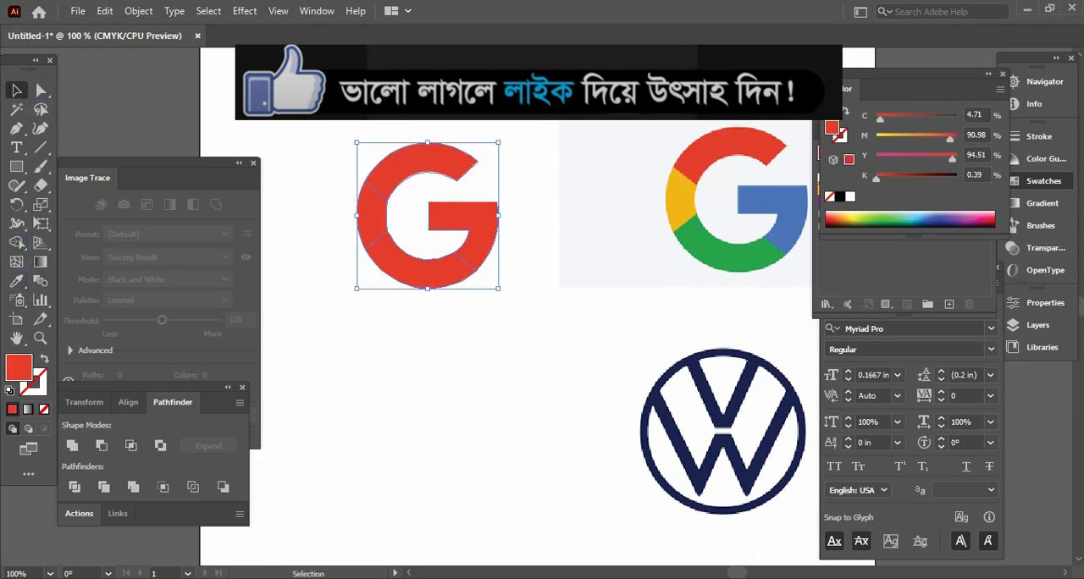
# Fill the traced bar segment with the blue sampled from the reference logo
pyautogui.click(492, 219)
pyautogui.click(17, 282)
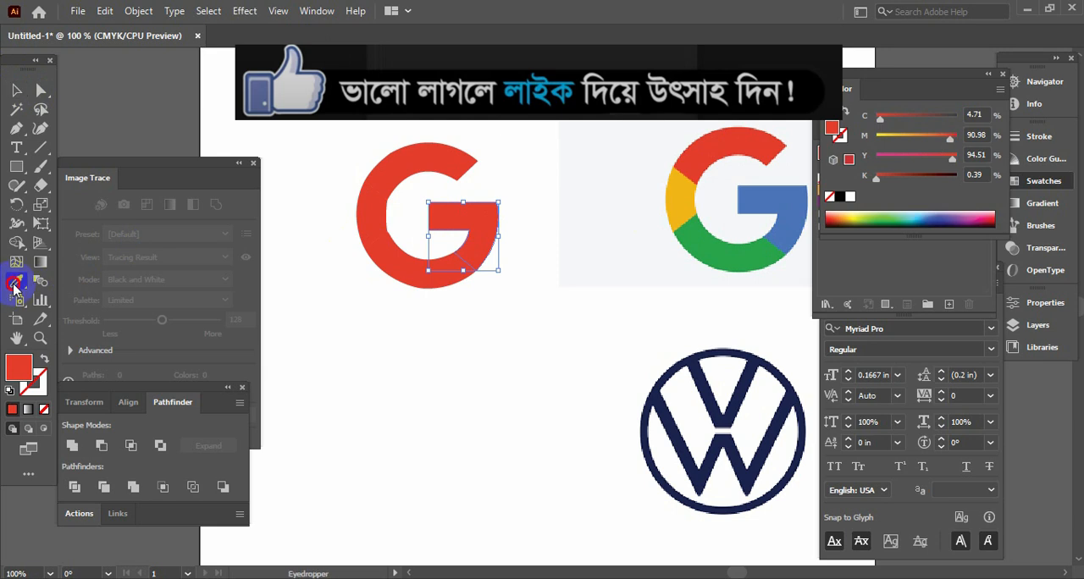
pyautogui.click(762, 203)
pyautogui.click(17, 91)
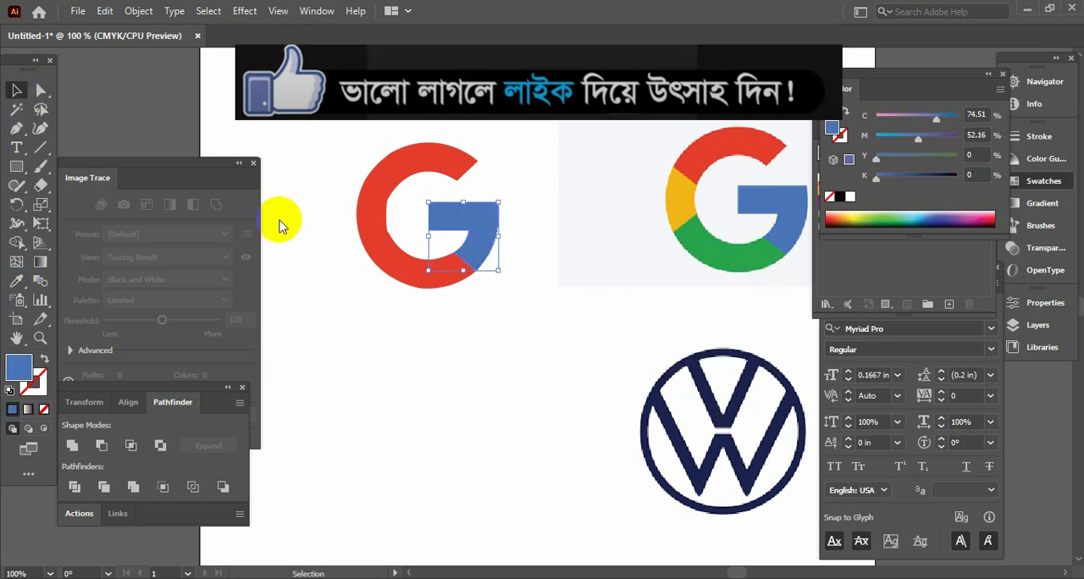
# Fill the traced lower segment with the green sampled from the reference logo
pyautogui.click(399, 273)
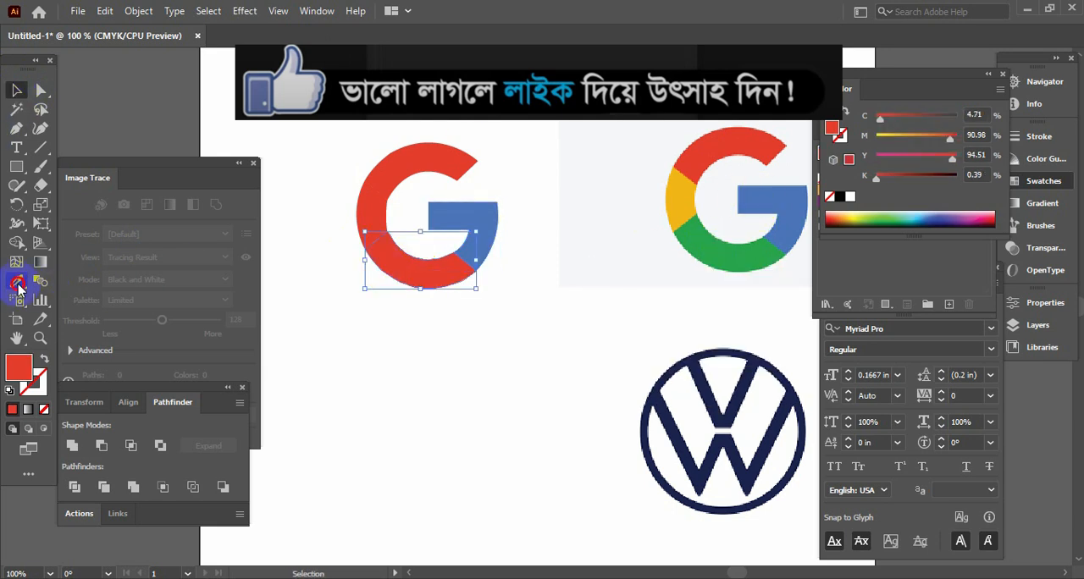
pyautogui.click(19, 286)
pyautogui.click(754, 256)
# Fill the traced left segment with the yellow sampled from the reference logo and deselect it
pyautogui.click(16, 91)
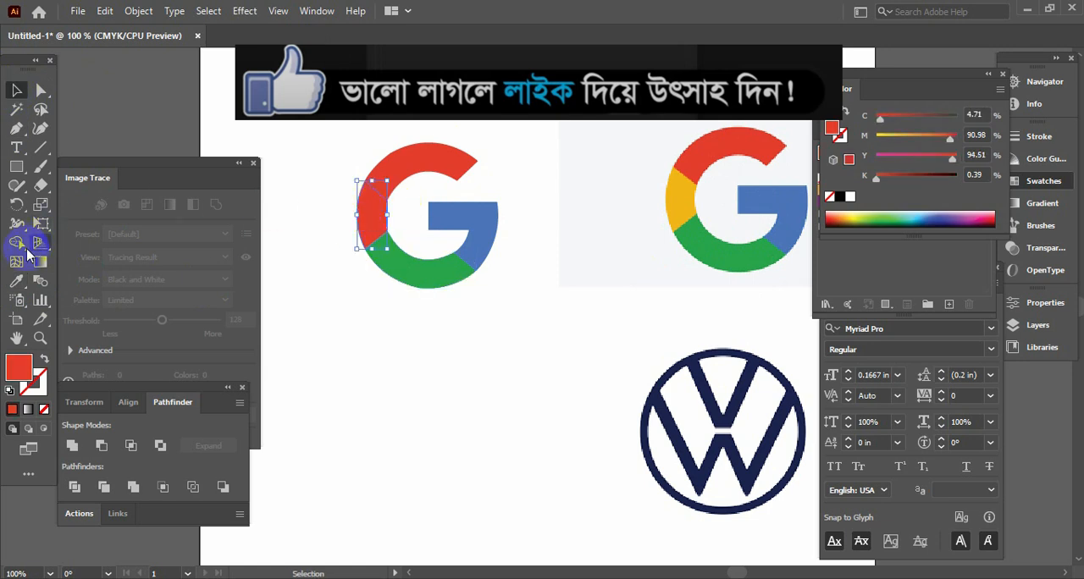
pyautogui.click(16, 281)
pyautogui.click(683, 200)
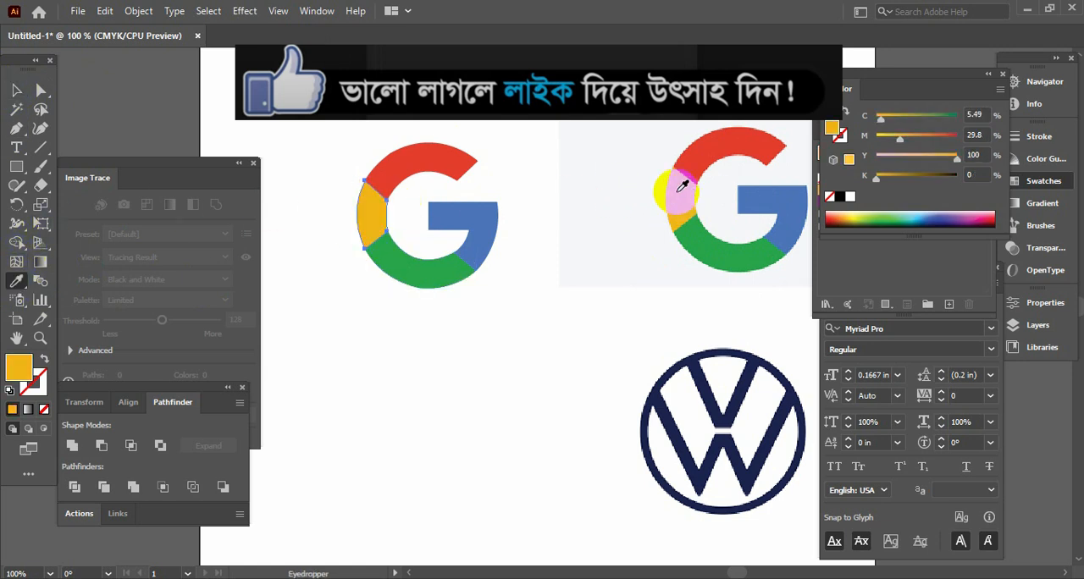
pyautogui.press('v')
pyautogui.press('Tab')
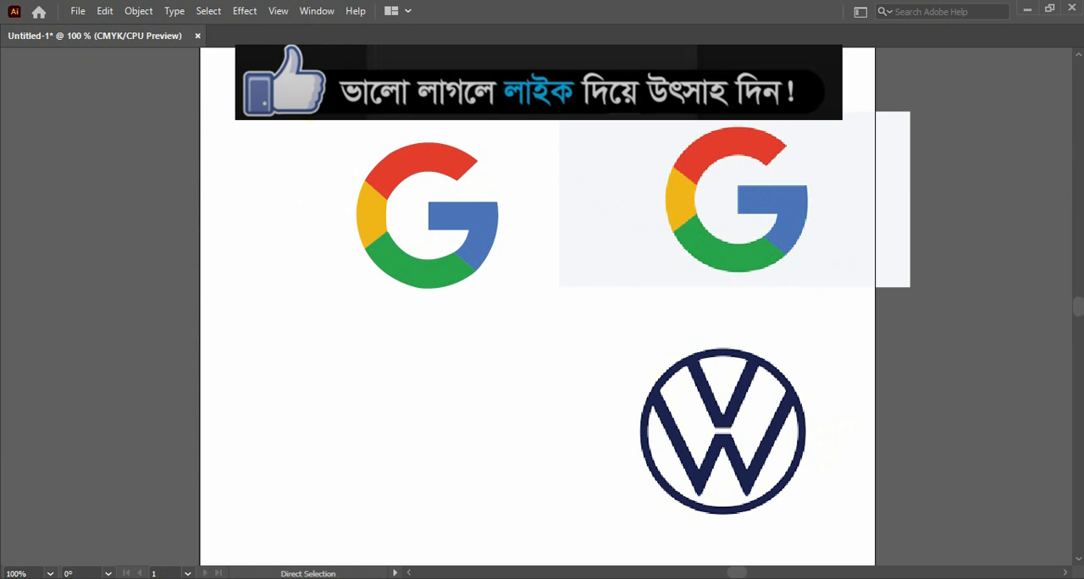
# Select the green segment near its inner corner with the yellow segment and activate the Smooth tool
pyautogui.hotkey('ctrl', '=')
pyautogui.hotkey('ctrl', '=')
pyautogui.moveTo(318, 126); pyautogui.dragTo(504, 216)
pyautogui.hotkey('ctrl', '=')
pyautogui.hotkey('ctrl', '=')
pyautogui.hotkey('ctrl', '=')
pyautogui.moveTo(232, 191); pyautogui.dragTo(355, 296)
pyautogui.click(356, 296)
pyautogui.press('Tab')
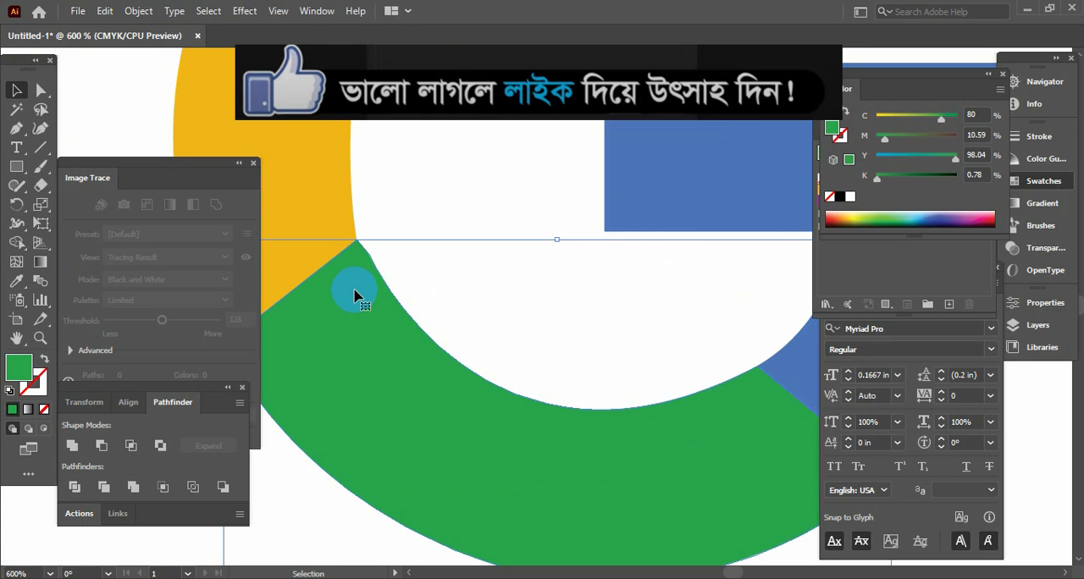
pyautogui.click(20, 191)
pyautogui.click(105, 223)
# Smooth the green segment's inner curve where it meets the yellow segment with the Smooth tool, and deselect it
pyautogui.click(17, 91)
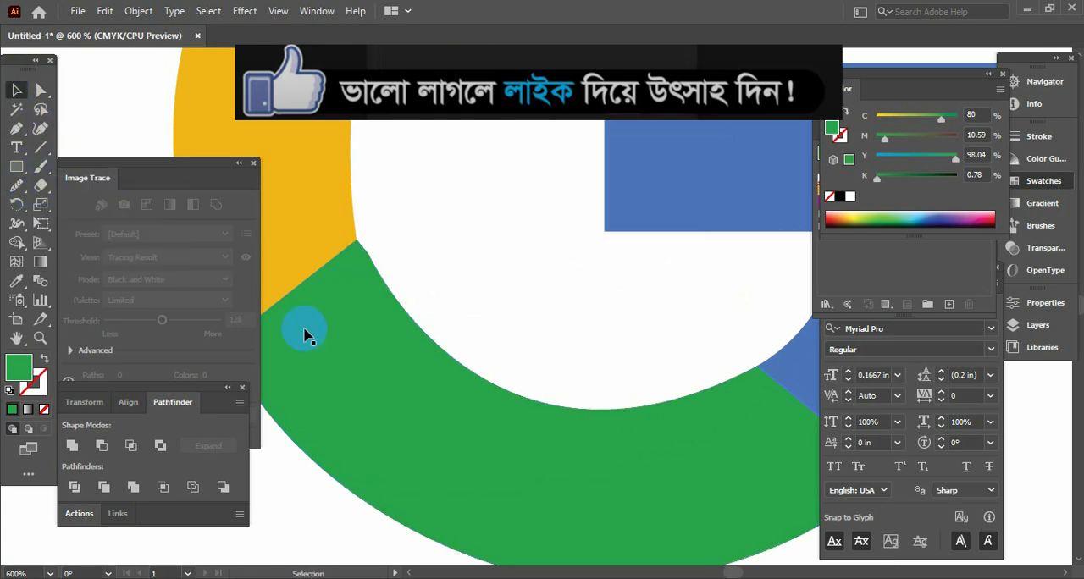
pyautogui.click(306, 336)
pyautogui.click(17, 185)
pyautogui.moveTo(369, 254)
pyautogui.mouseDown()
pyautogui.moveTo(464, 367)
pyautogui.moveTo(368, 252)
pyautogui.moveTo(436, 359)
pyautogui.moveTo(340, 194)
pyautogui.mouseUp()
pyautogui.moveTo(366, 253)
pyautogui.mouseDown()
pyautogui.moveTo(433, 332)
pyautogui.moveTo(418, 319)
pyautogui.mouseUp()
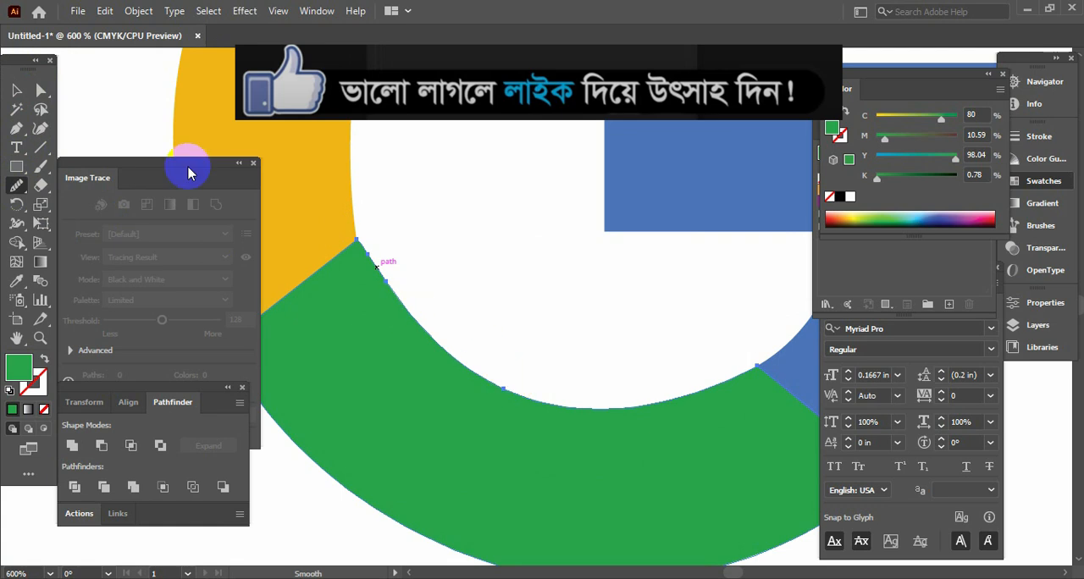
pyautogui.click(15, 91)
pyautogui.press('Tab')
pyautogui.click(159, 193)
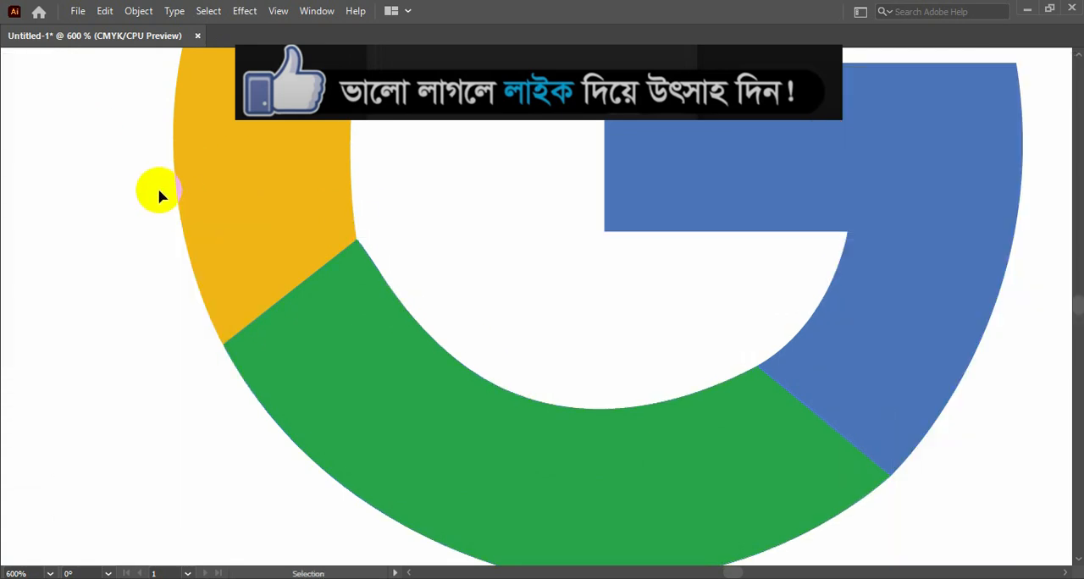
# Look over the whole redrawn Google logo and bring the Volkswagen reference logo into view
pyautogui.hotkey('ctrl', '-')
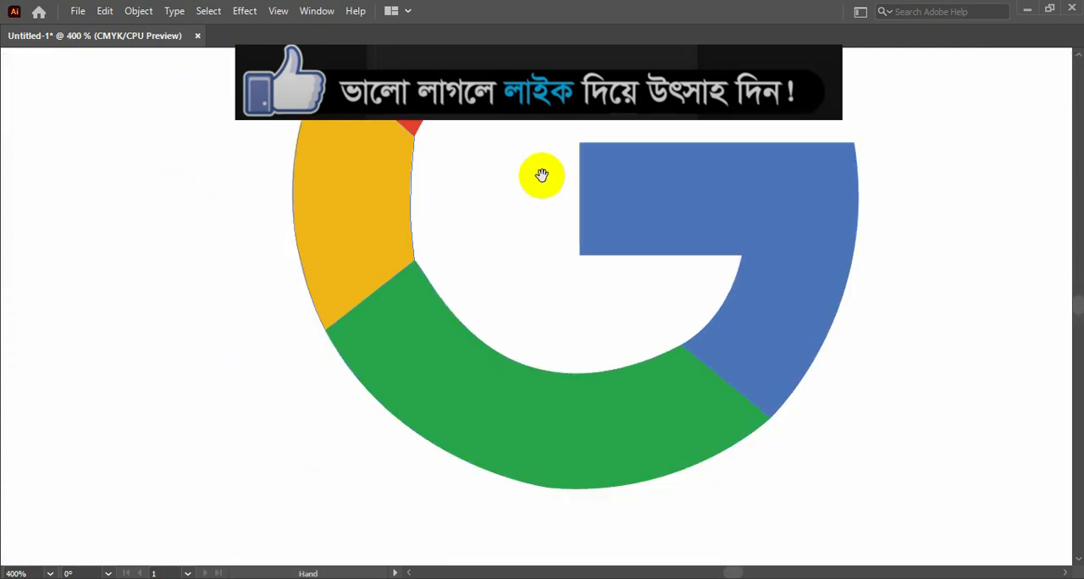
pyautogui.moveTo(576, 169); pyautogui.dragTo(484, 302)
pyautogui.moveTo(784, 273); pyautogui.dragTo(779, 207)
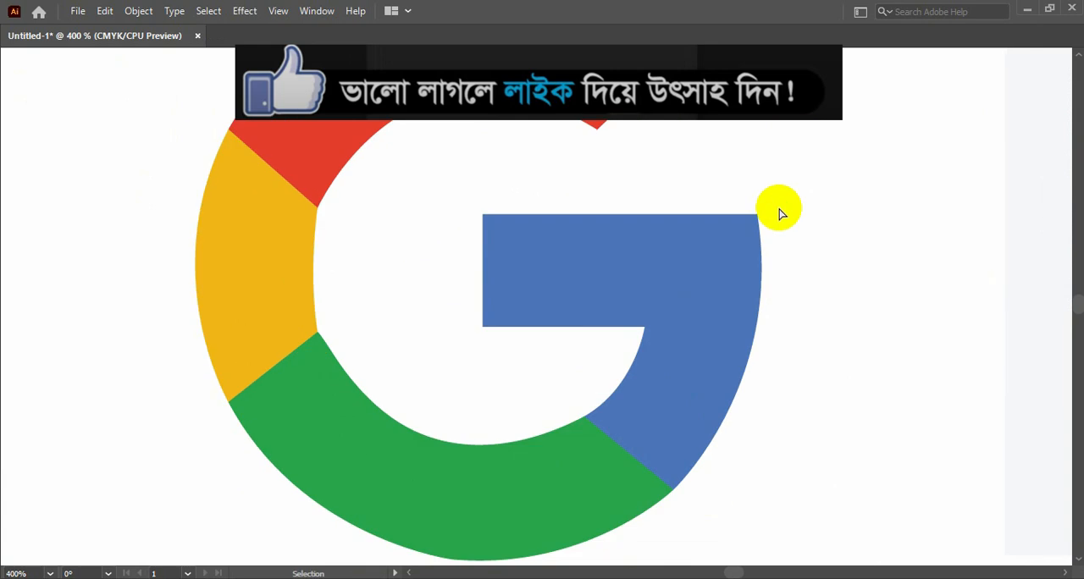
pyautogui.hotkey('ctrl', '-')
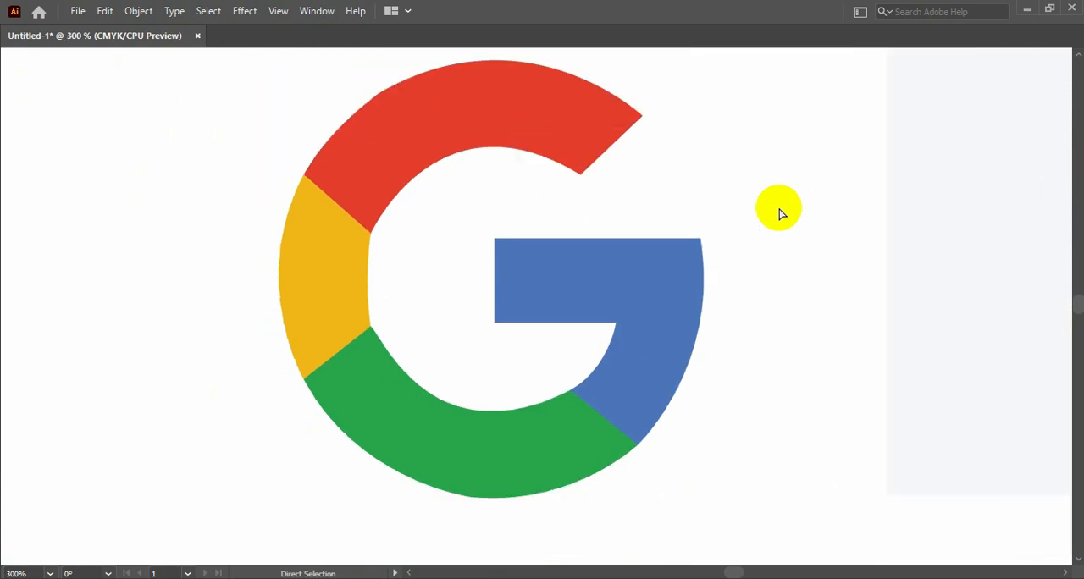
pyautogui.scroll(-10, 738, 273)
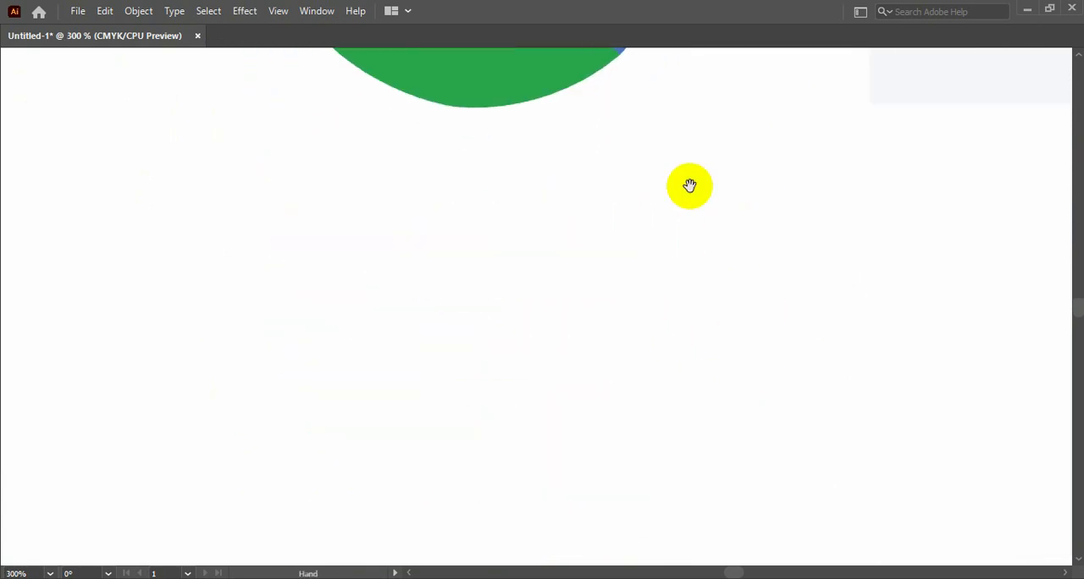
pyautogui.hotkey('ctrl', '-')
pyautogui.hotkey('ctrl', '-')
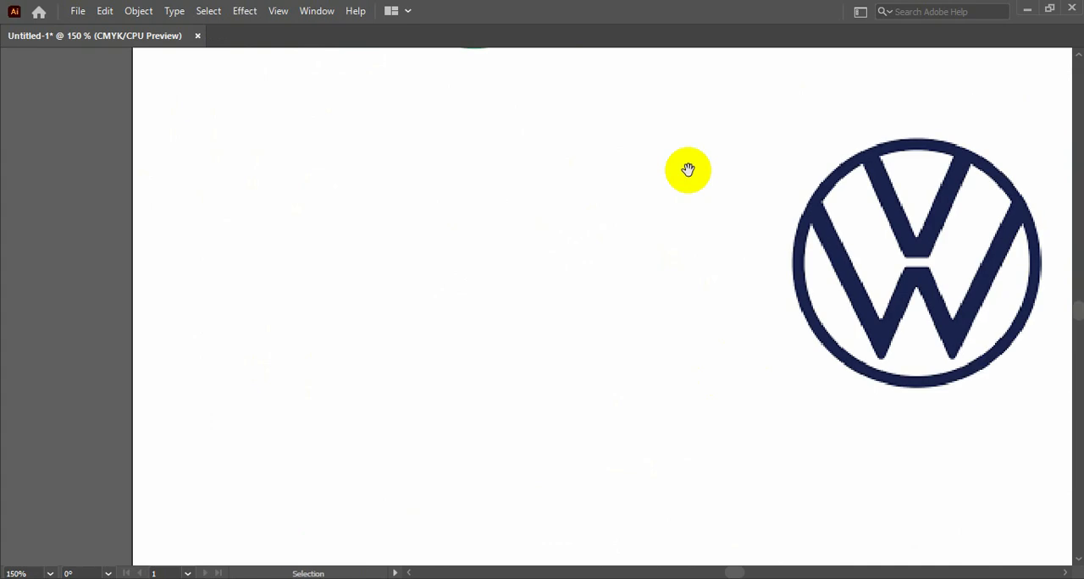
pyautogui.moveTo(777, 224); pyautogui.dragTo(306, 346)
pyautogui.moveTo(409, 342); pyautogui.dragTo(514, 198)
# Draw an ellipse roughly covering the Volkswagen reference logo with the Ellipse tool, and activate the Selection tool
pyautogui.press('Tab')
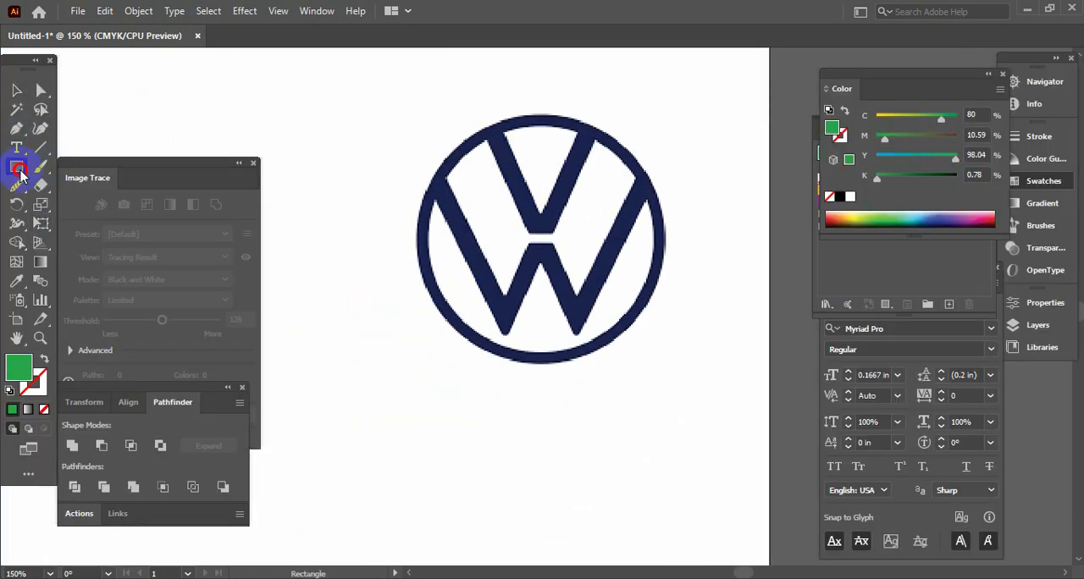
pyautogui.moveTo(21, 174); pyautogui.dragTo(102, 203)
pyautogui.press('Tab')
pyautogui.moveTo(431, 130); pyautogui.dragTo(677, 348)
pyautogui.press('Tab')
pyautogui.click(16, 93)
pyautogui.press('Tab')
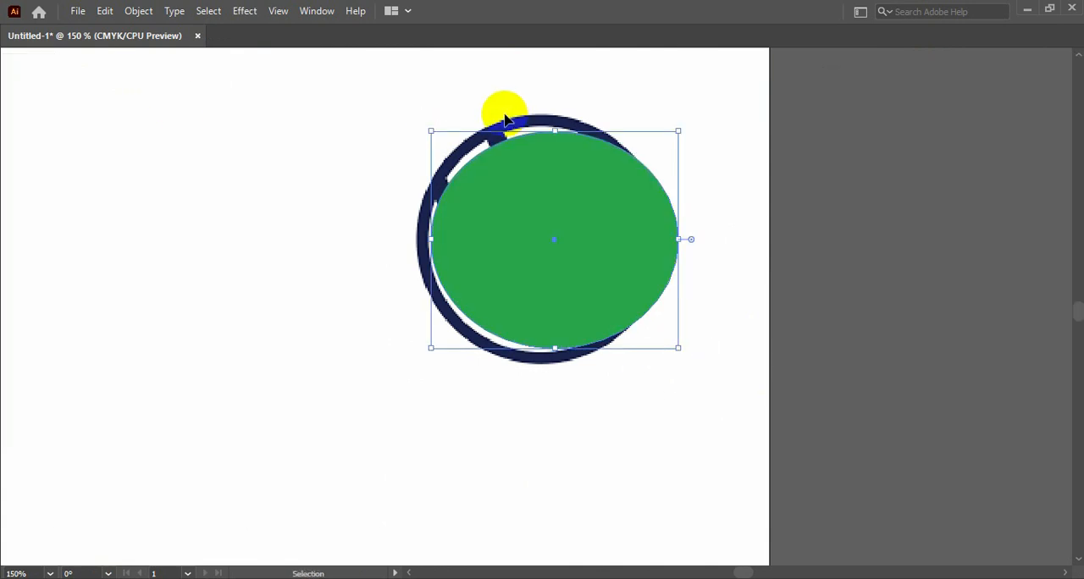
# Move and resize the green ellipse until it matches the outer edge of the Volkswagen reference ring
pyautogui.moveTo(554, 131); pyautogui.dragTo(554, 114)
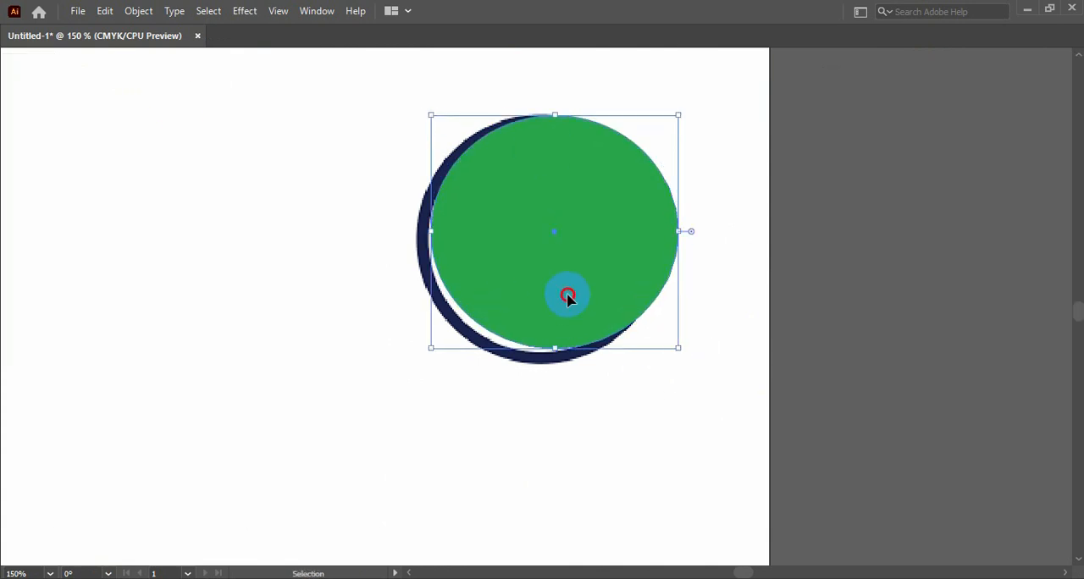
pyautogui.moveTo(568, 294); pyautogui.dragTo(554, 298)
pyautogui.moveTo(540, 352); pyautogui.dragTo(541, 365)
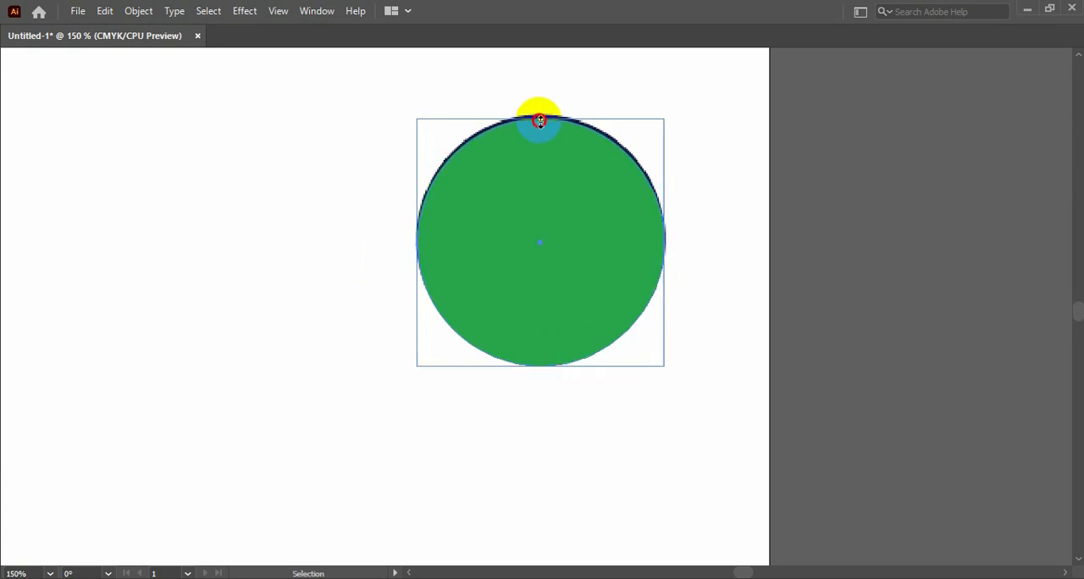
pyautogui.moveTo(540, 121); pyautogui.dragTo(548, 113)
# Swap the circle's fill and stroke so it is only outlined in green, set its stroke weight to 0.125 in, and deselect it
pyautogui.press('Tab')
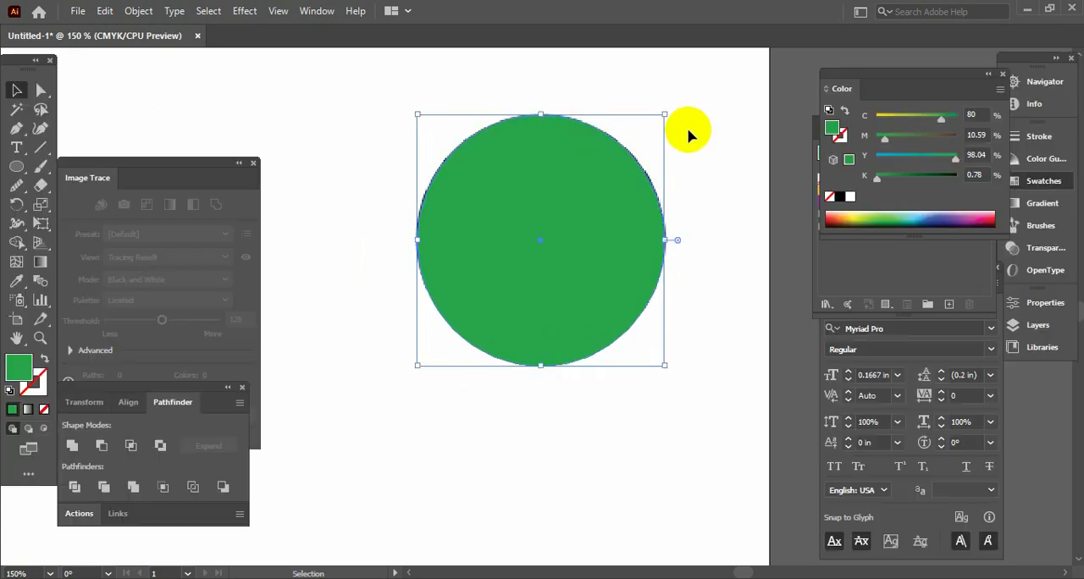
pyautogui.click(40, 359)
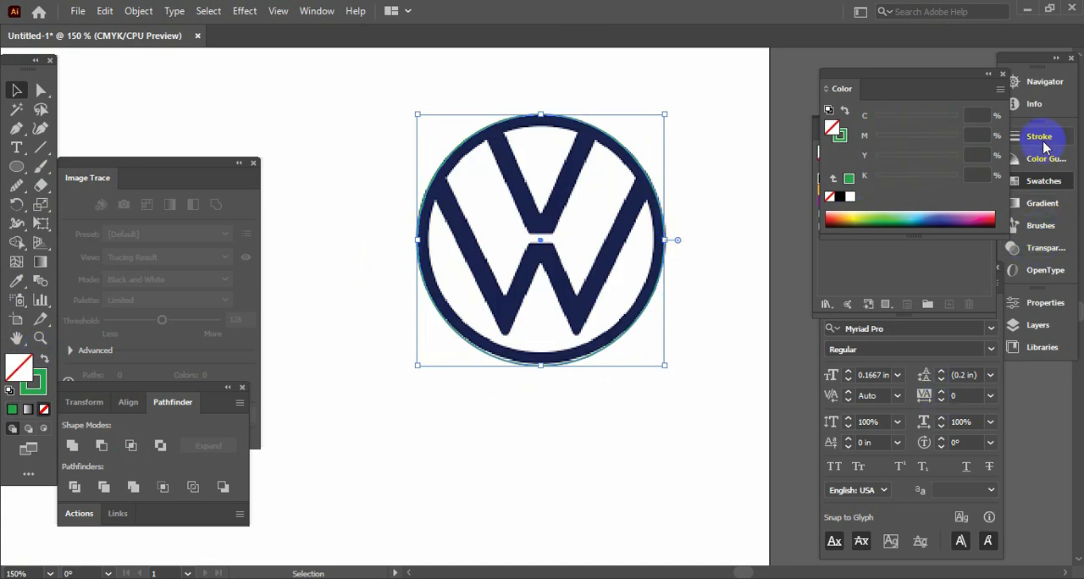
pyautogui.click(1043, 143)
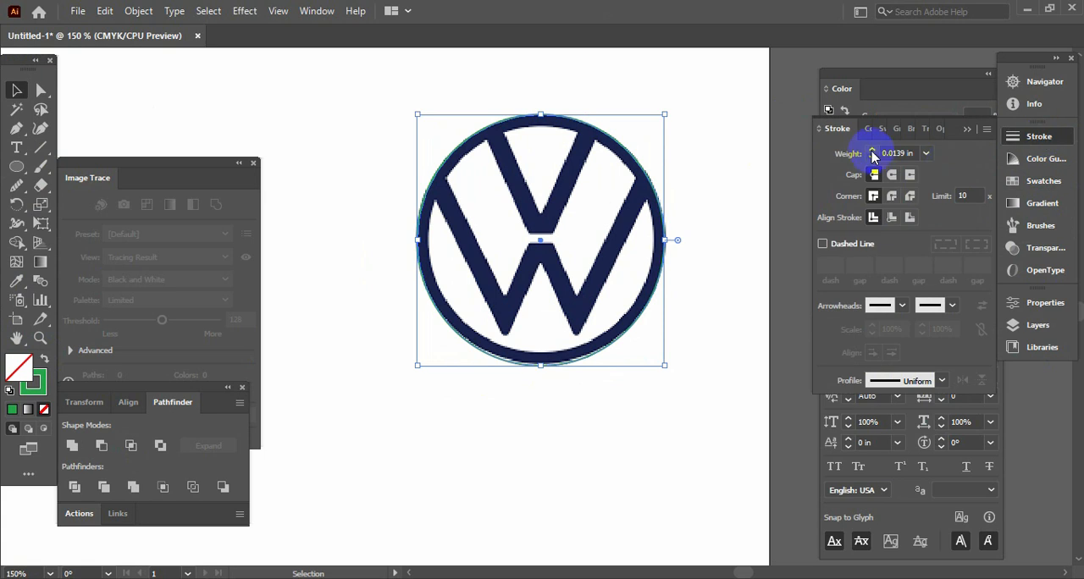
pyautogui.click(872, 151)
pyautogui.press('Tab')
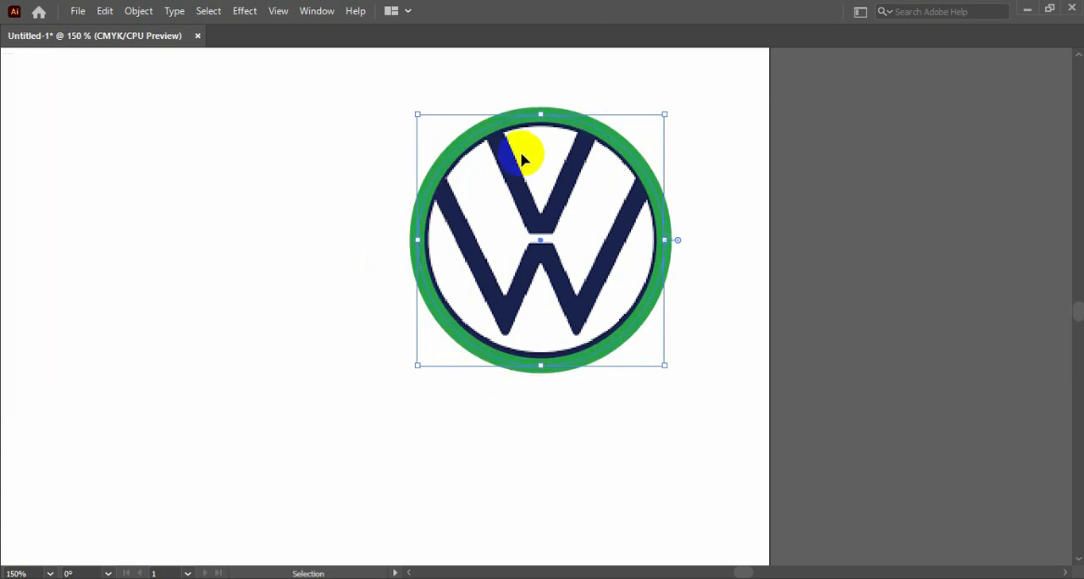
pyautogui.click(743, 218)
# Trace the V of the reference logo as an open three-point path along its centre line with the Pen tool
pyautogui.press('Tab')
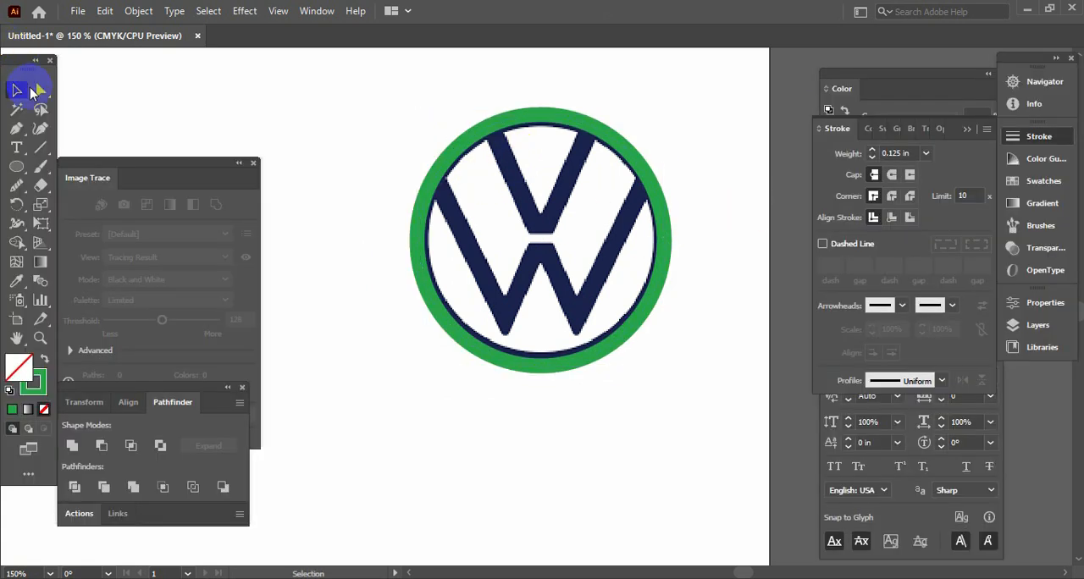
pyautogui.press('/')
pyautogui.click(15, 132)
pyautogui.press('Tab')
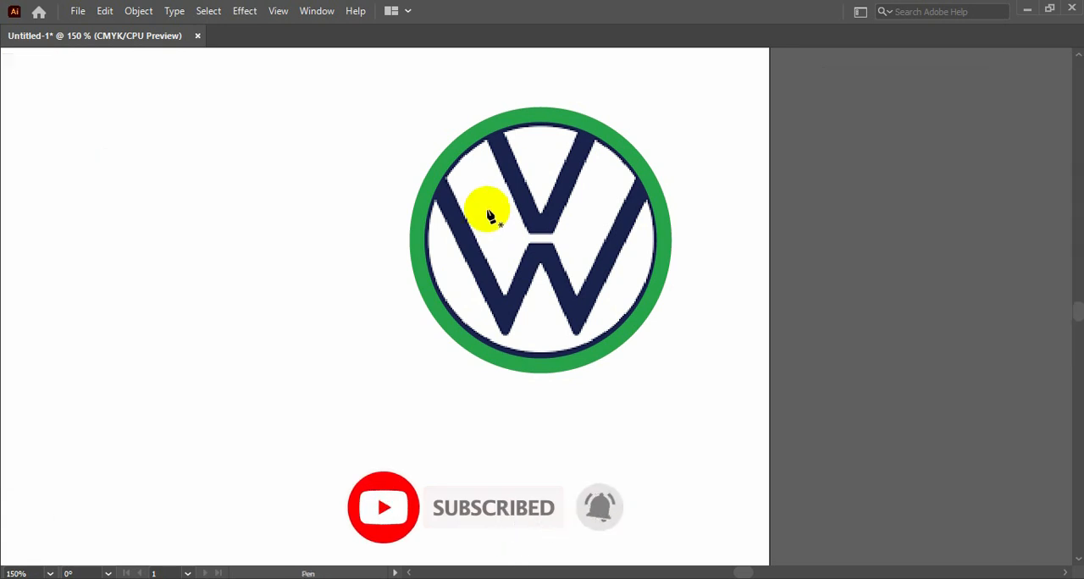
pyautogui.click(491, 133)
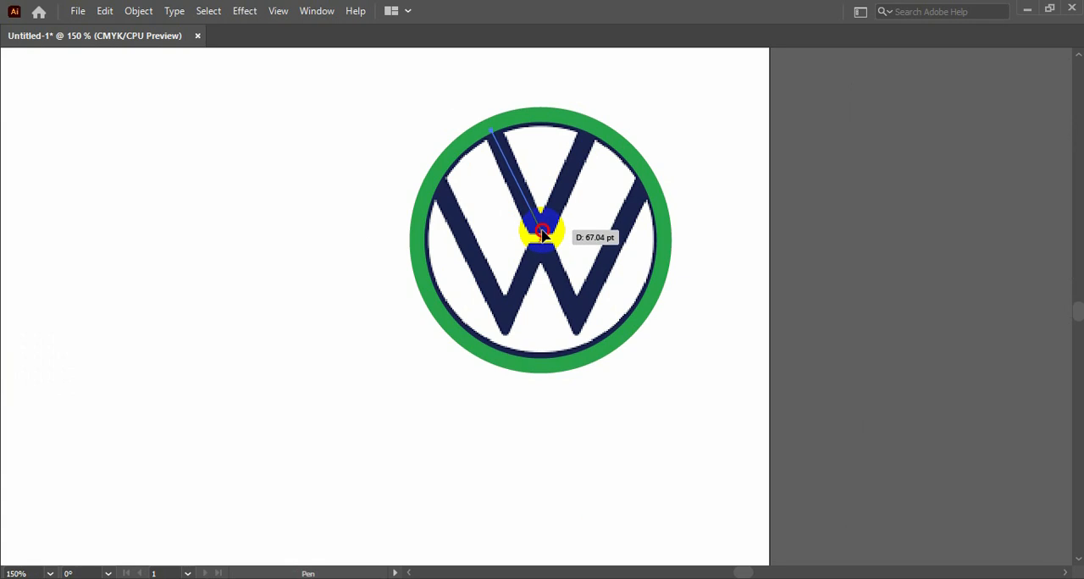
pyautogui.click(542, 232)
pyautogui.click(594, 133)
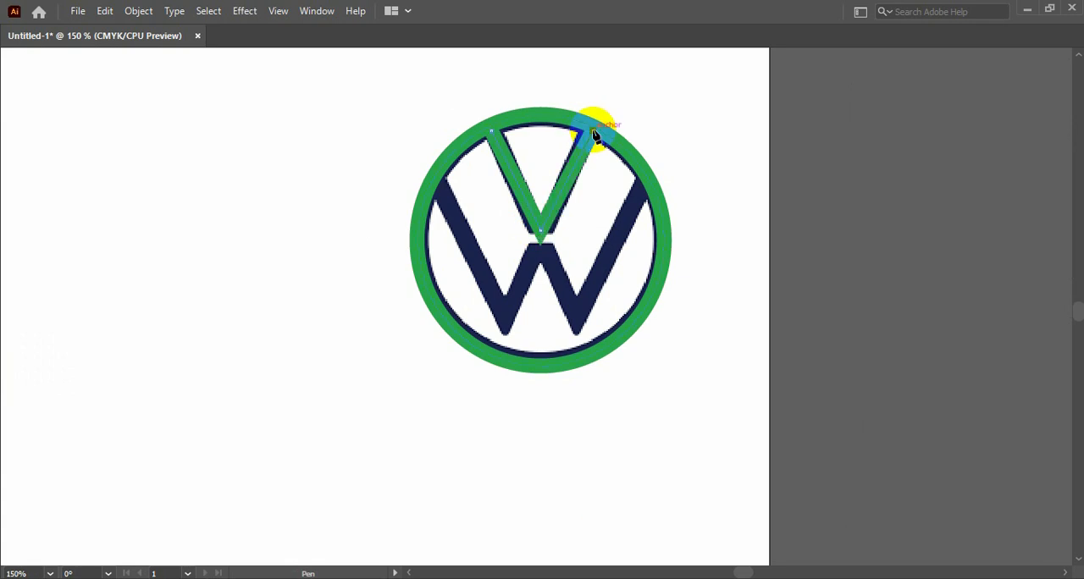
# Apply a bevel join to the stroke of the V path and deselect it
pyautogui.press('Tab')
pyautogui.click(16, 90)
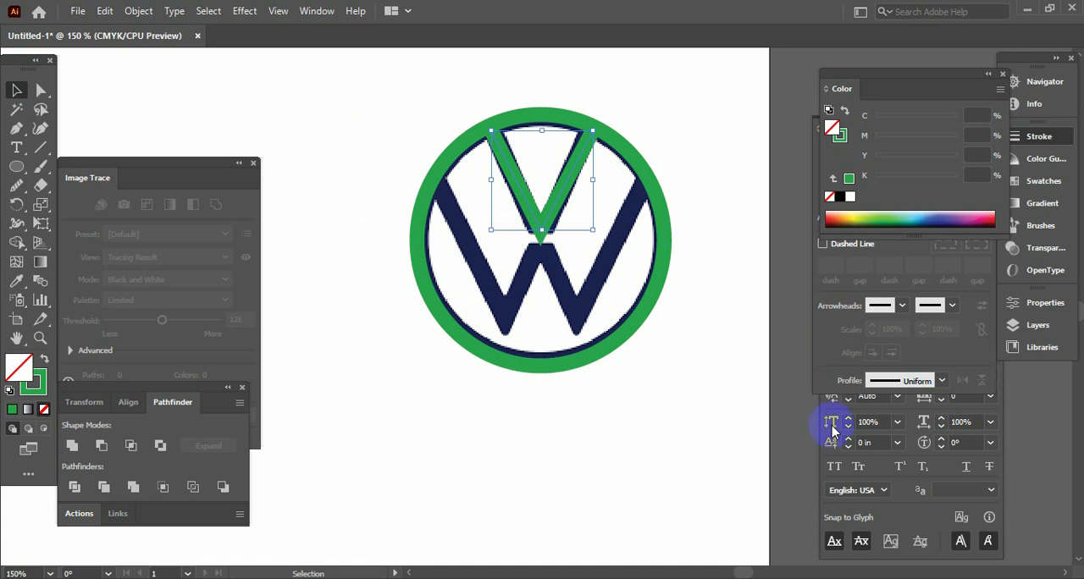
pyautogui.click(1041, 137)
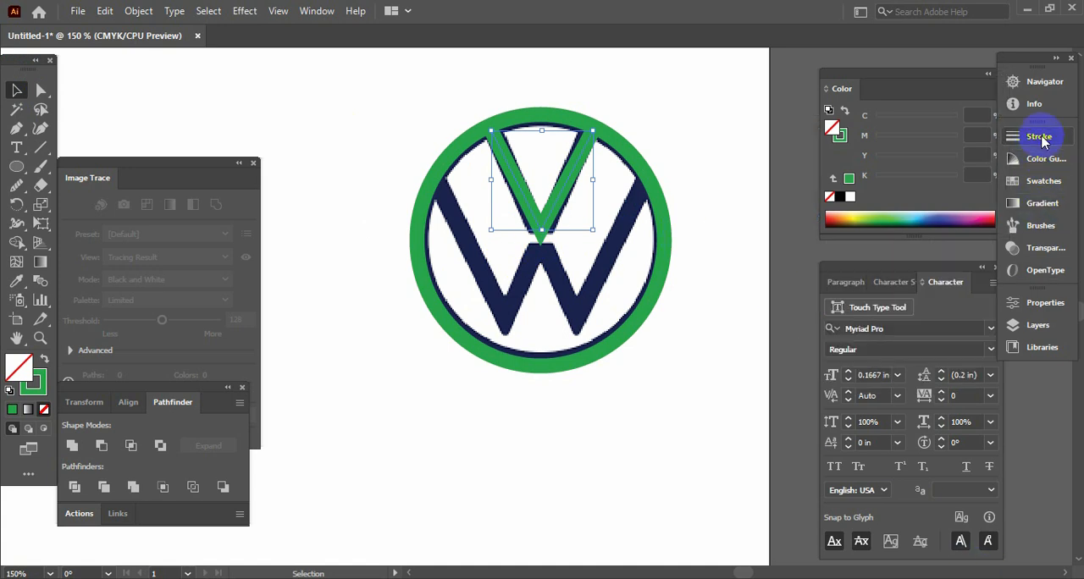
pyautogui.click(1040, 140)
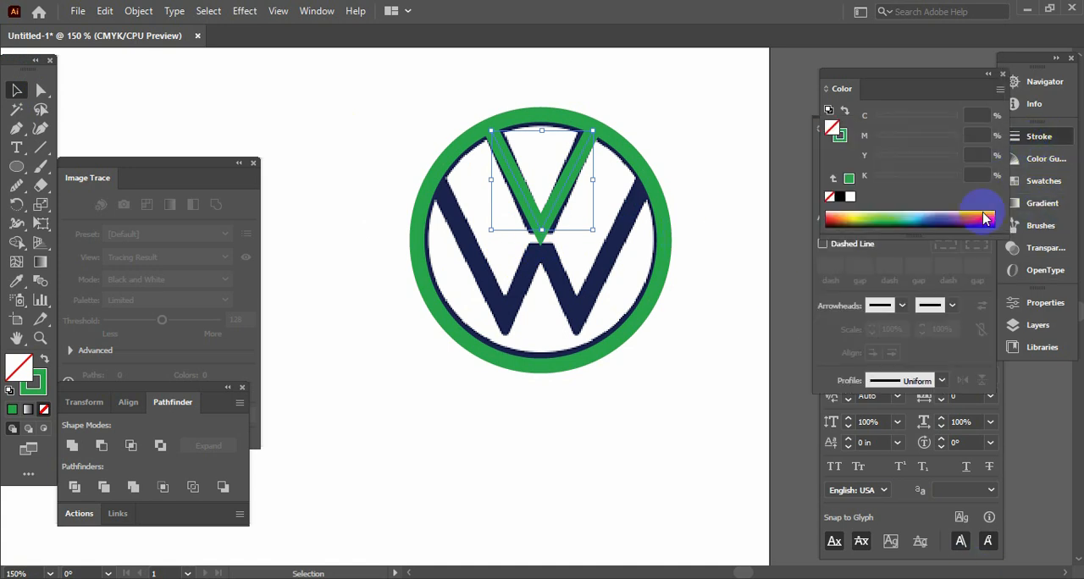
pyautogui.click(1046, 134)
pyautogui.click(1046, 137)
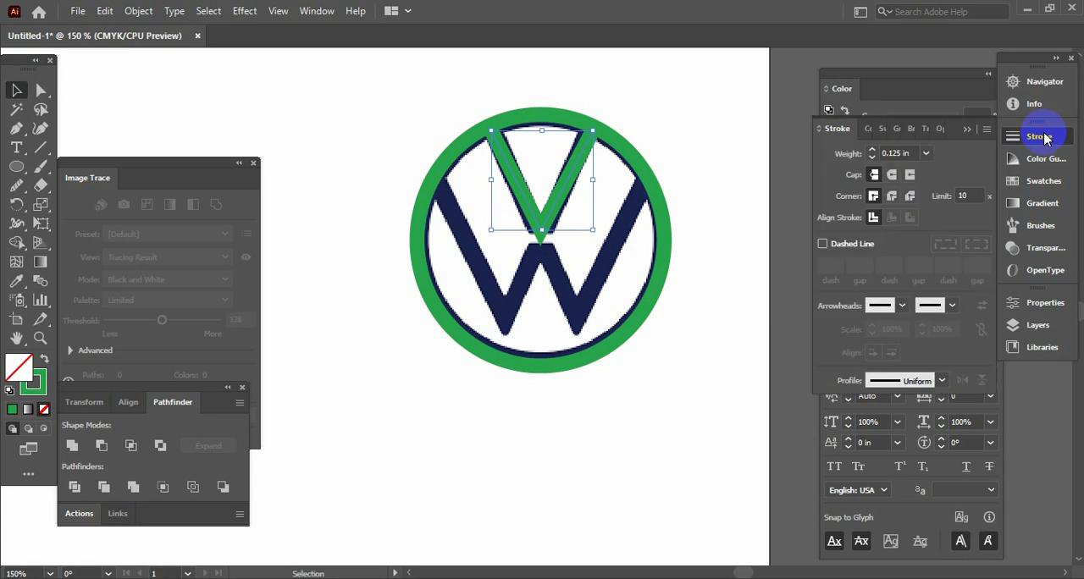
pyautogui.click(910, 197)
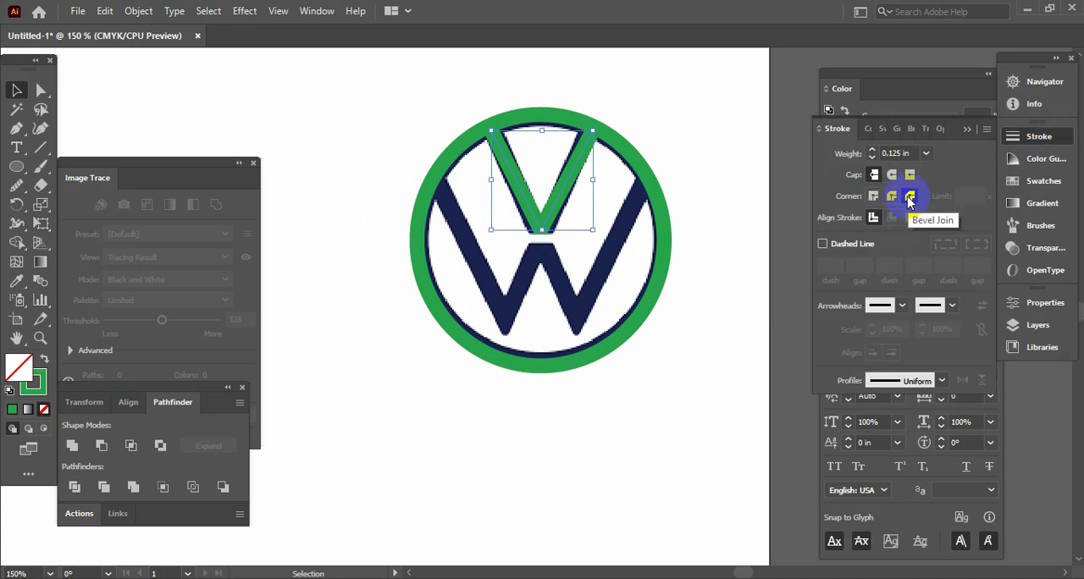
pyautogui.click(198, 149)
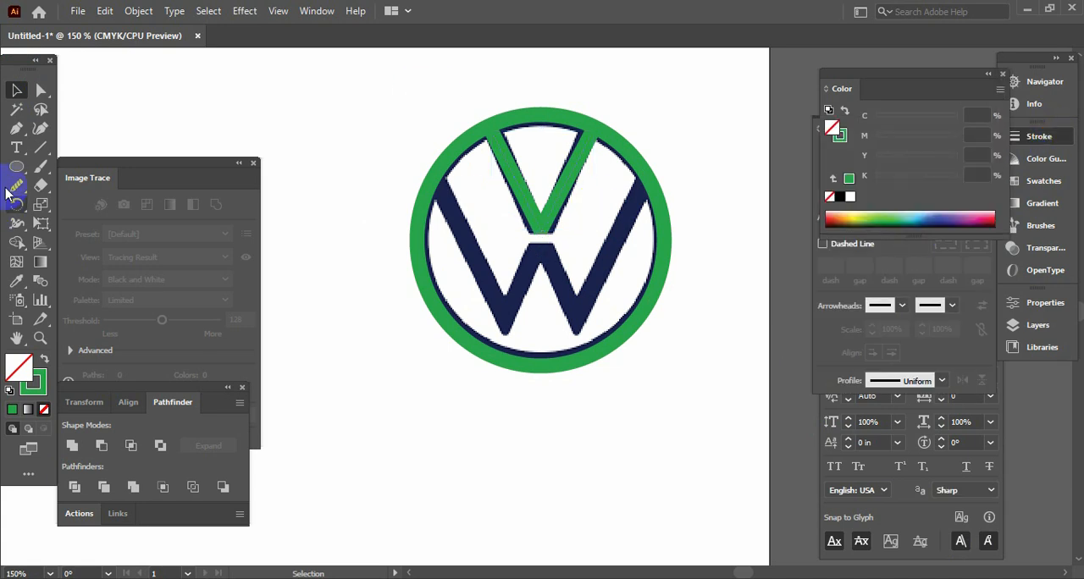
# Trace the W of the reference logo as an open five-point path along its centre line with the Pen tool
pyautogui.click(16, 129)
pyautogui.click(435, 182)
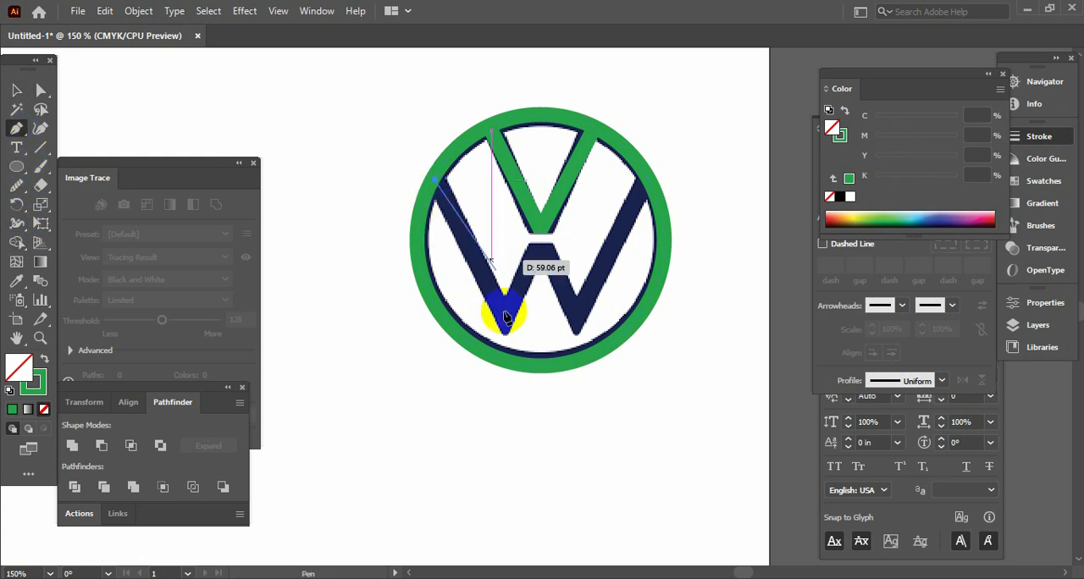
pyautogui.click(506, 330)
pyautogui.click(541, 247)
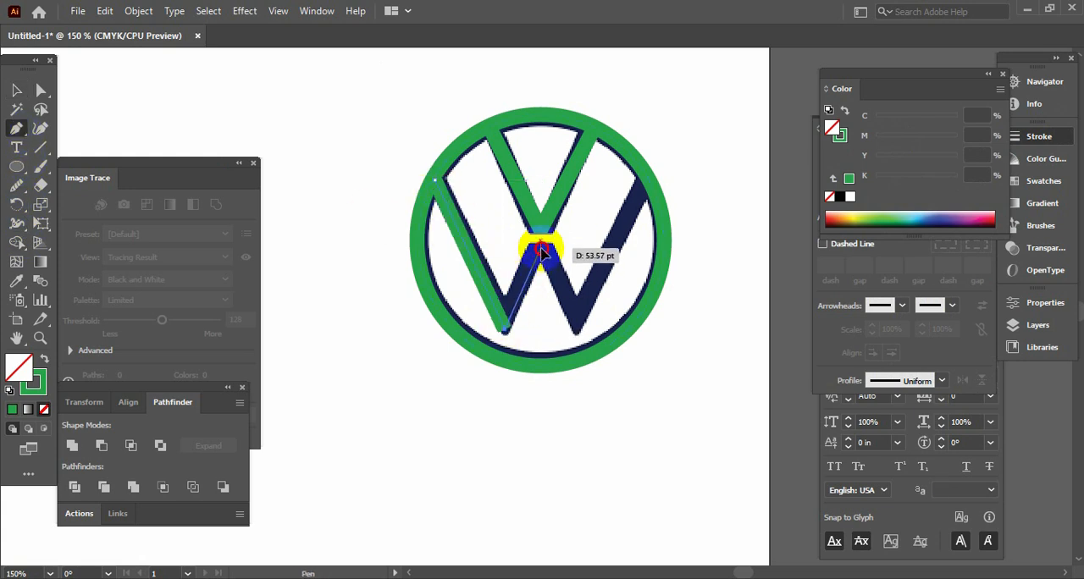
pyautogui.click(577, 329)
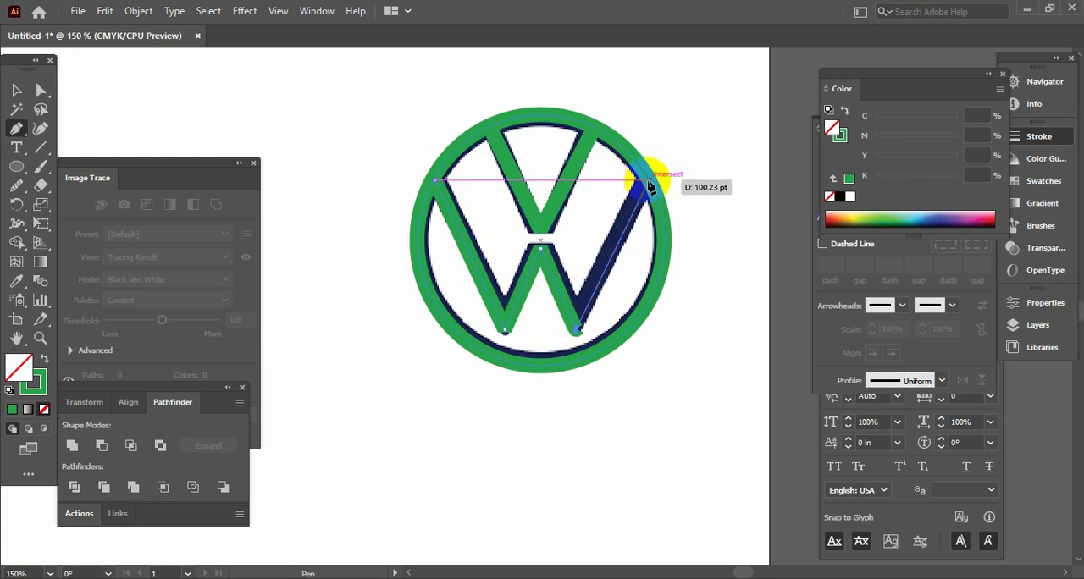
pyautogui.click(646, 177)
pyautogui.press('Tab')
# Finish the W path, select it as an object and change its stroke corners to a round join
pyautogui.press('Tab')
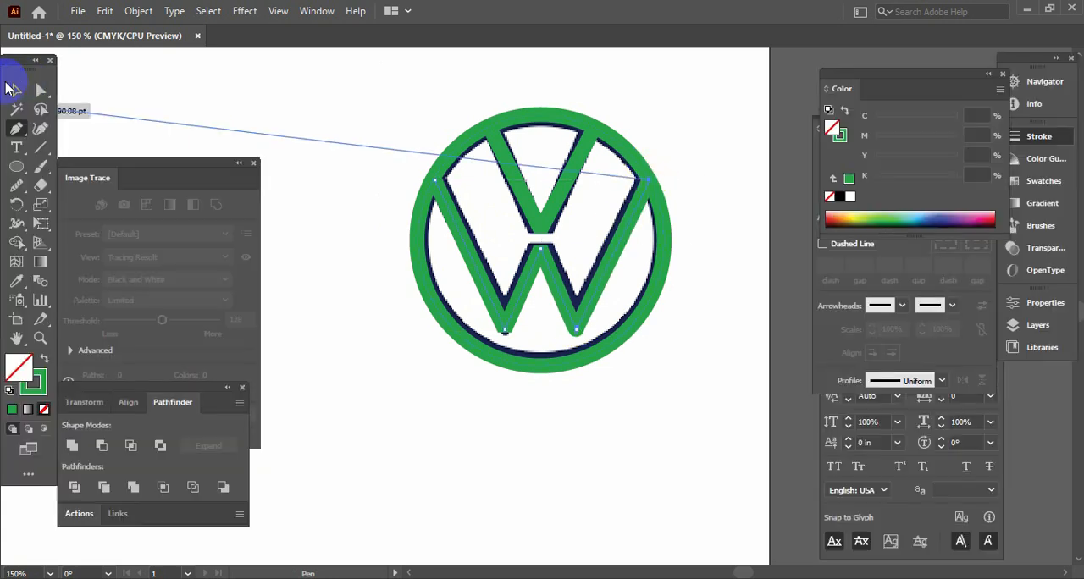
pyautogui.click(16, 89)
pyautogui.press('Tab')
pyautogui.press('Tab')
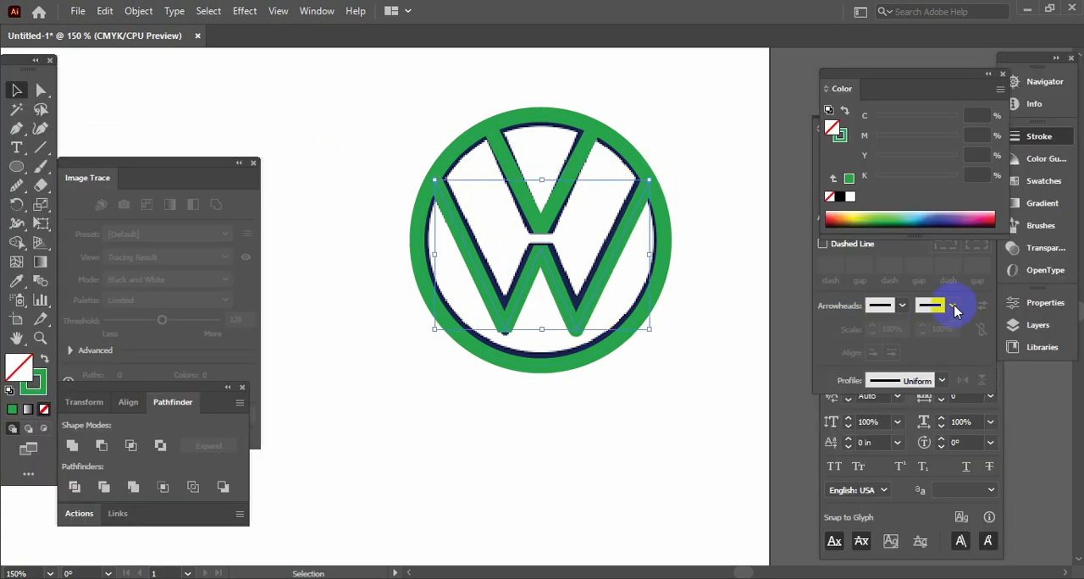
pyautogui.press('F6')
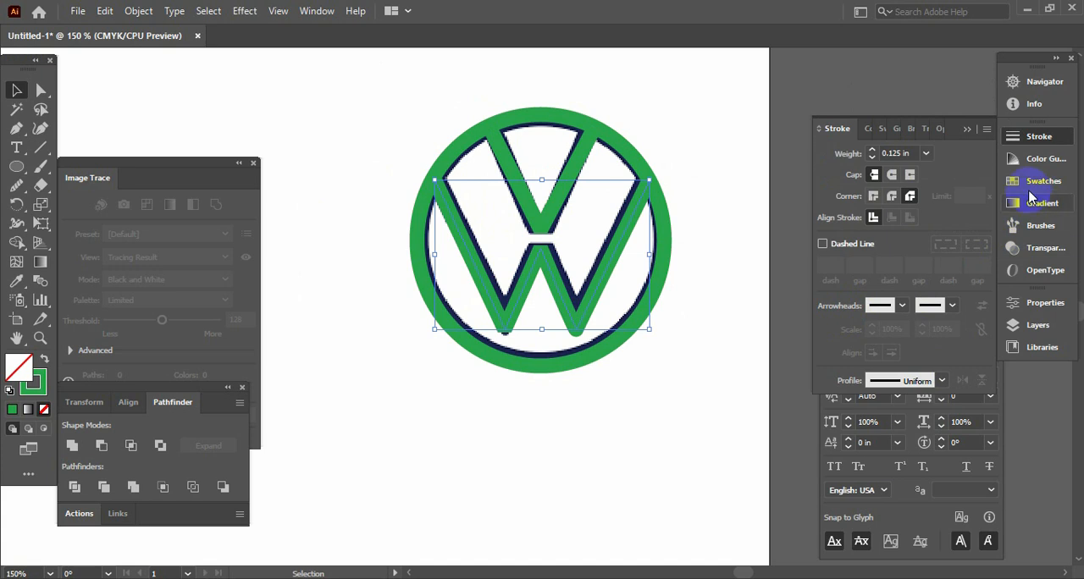
pyautogui.click(1045, 142)
pyautogui.click(1045, 143)
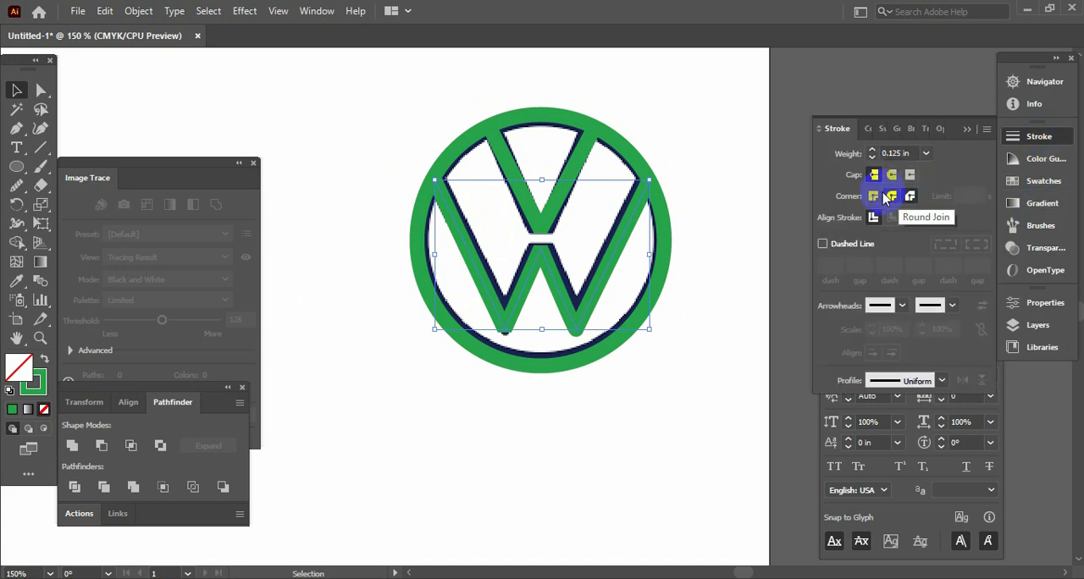
pyautogui.press('F6')
pyautogui.press('F6')
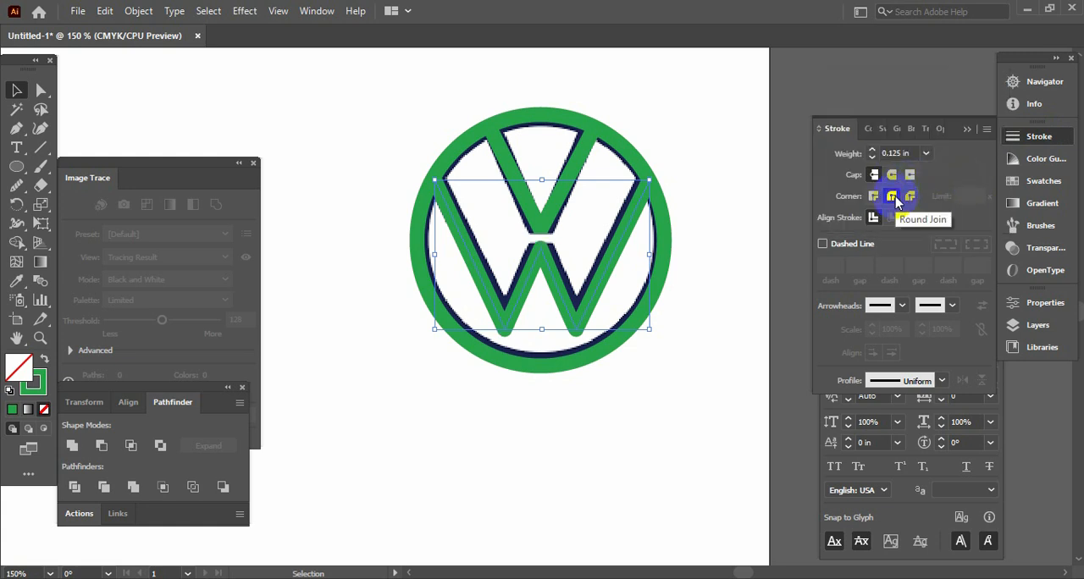
pyautogui.click(504, 150)
pyautogui.press('F6')
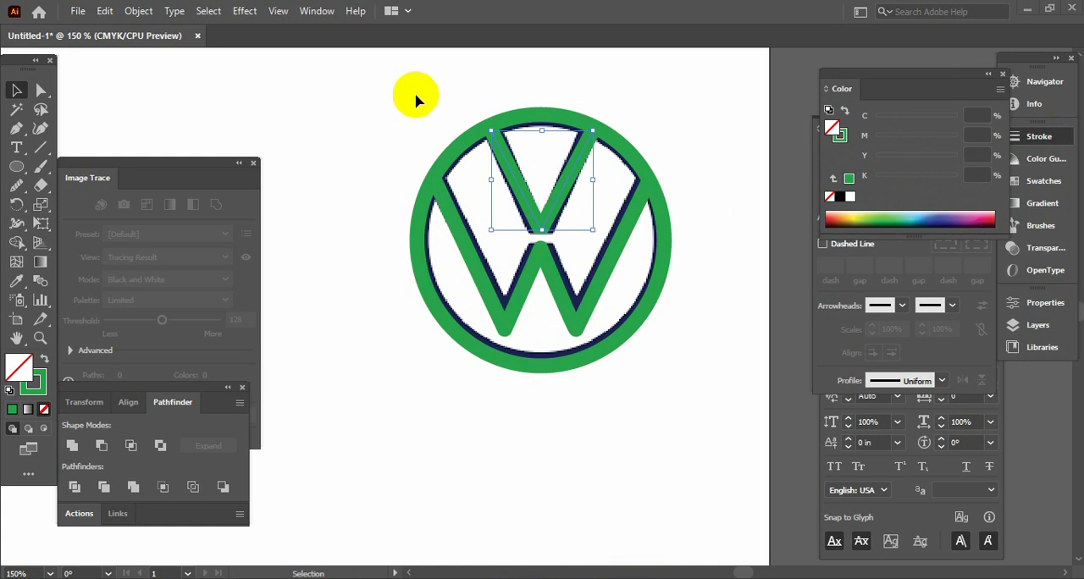
pyautogui.click(391, 131)
# Select the traced circle, V and W together and move them off the reference to the area below the redrawn Google logo
pyautogui.press('Tab')
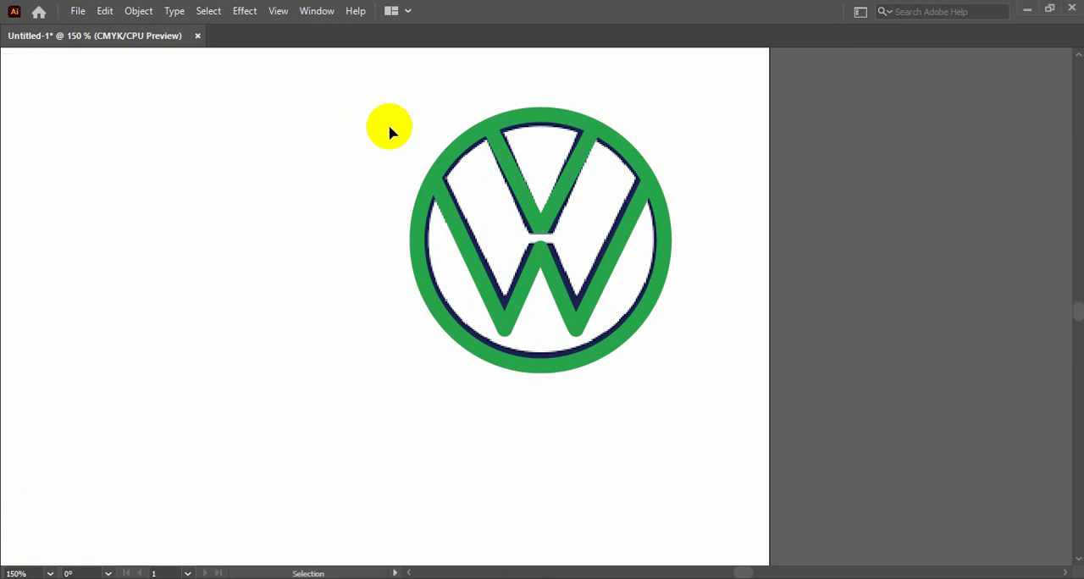
pyautogui.hotkey('ctrl', '-')
pyautogui.hotkey('ctrl', '-')
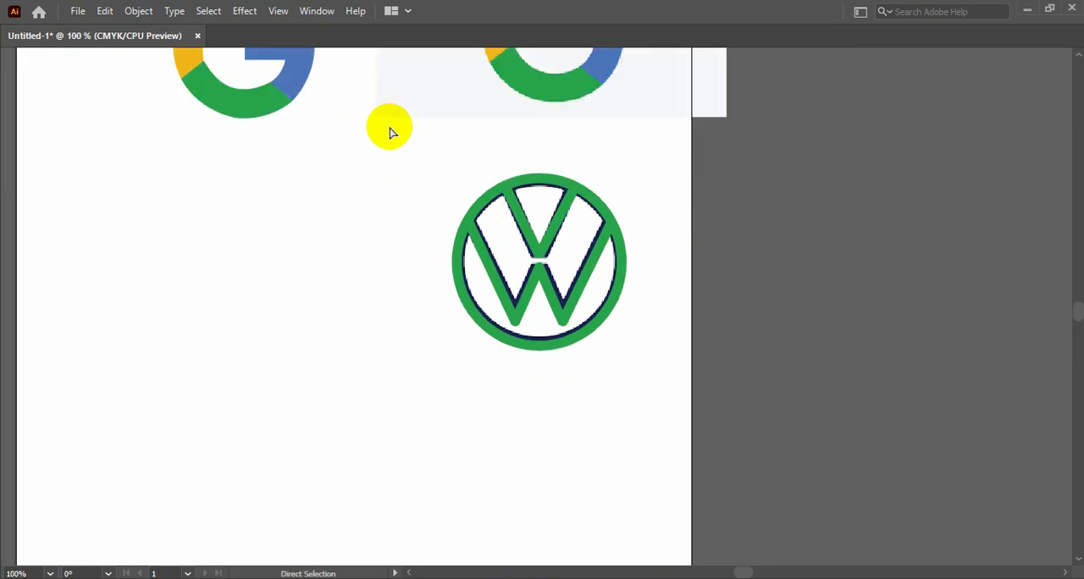
pyautogui.press('v')
pyautogui.moveTo(435, 196); pyautogui.dragTo(604, 352)
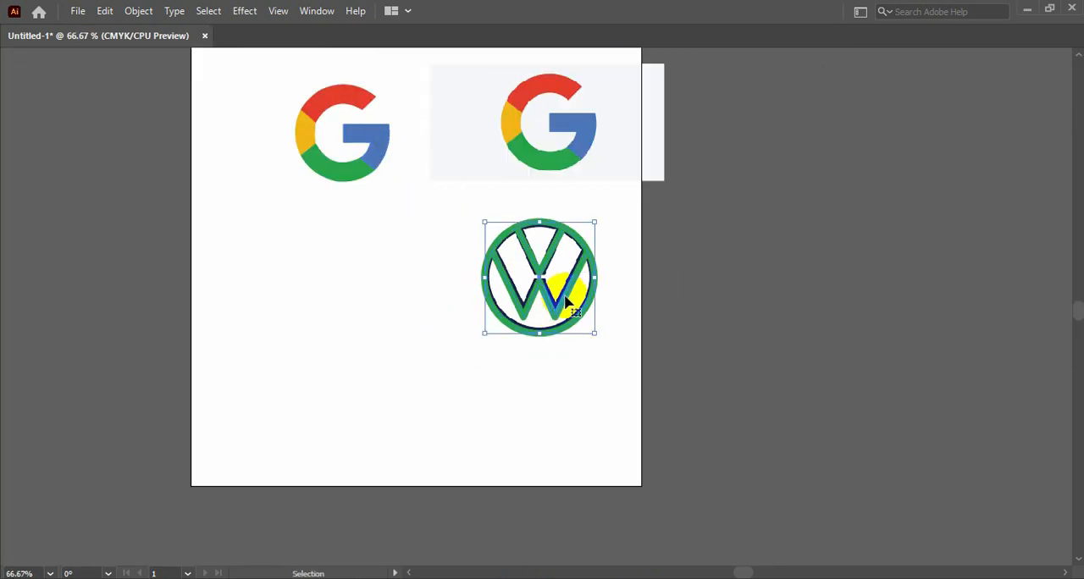
pyautogui.moveTo(516, 307); pyautogui.dragTo(368, 294)
pyautogui.click(426, 364)
pyautogui.press('space')
pyautogui.moveTo(446, 327); pyautogui.dragTo(334, 273)
# Recolour the traced Volkswagen strokes with the navy sampled from the reference logo, leave the shapes without a fill, and deselect them
pyautogui.press('Tab')
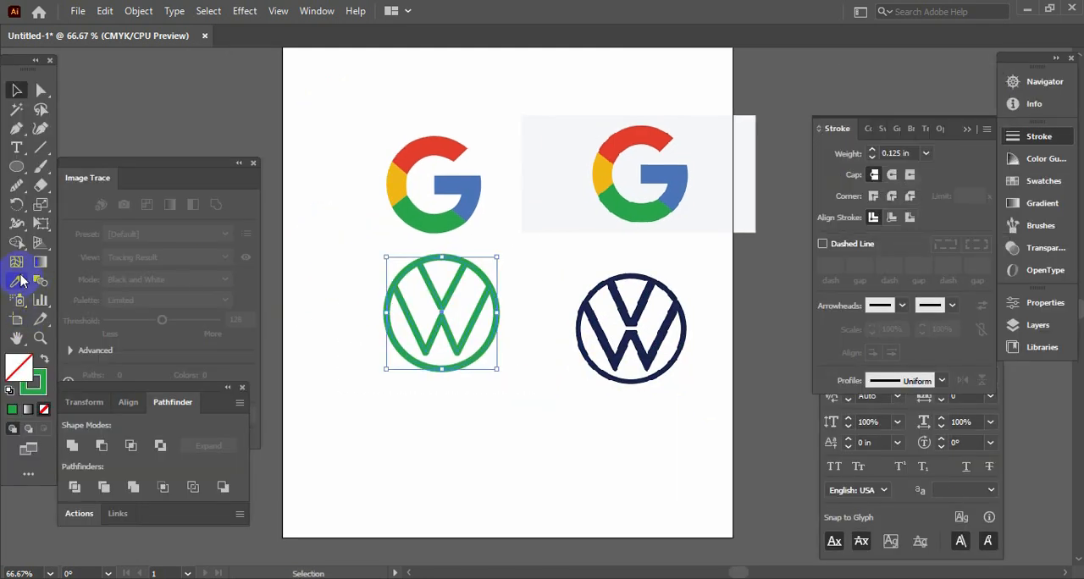
pyautogui.click(17, 280)
pyautogui.click(615, 323)
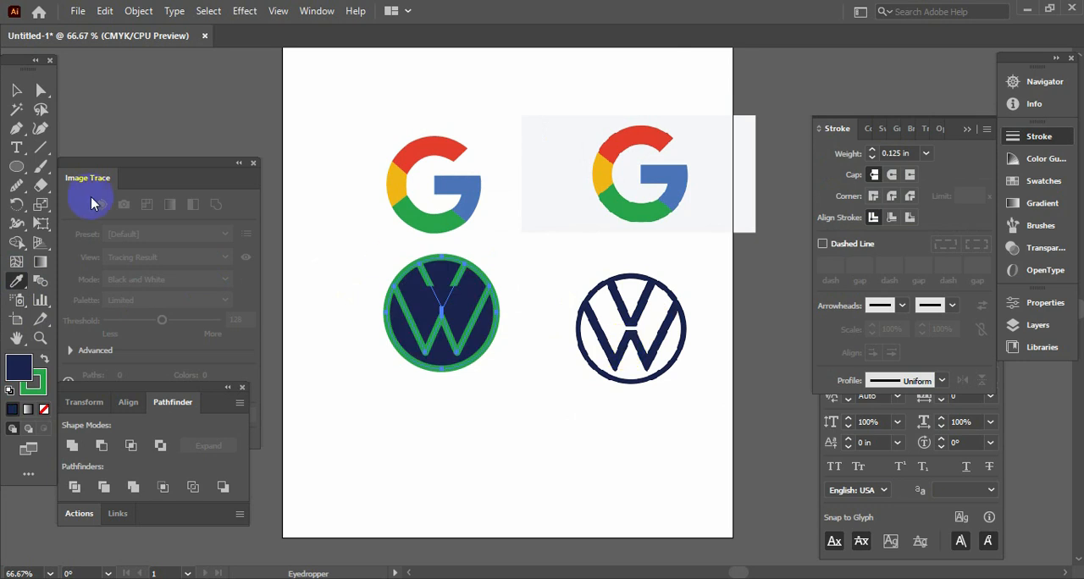
pyautogui.click(17, 110)
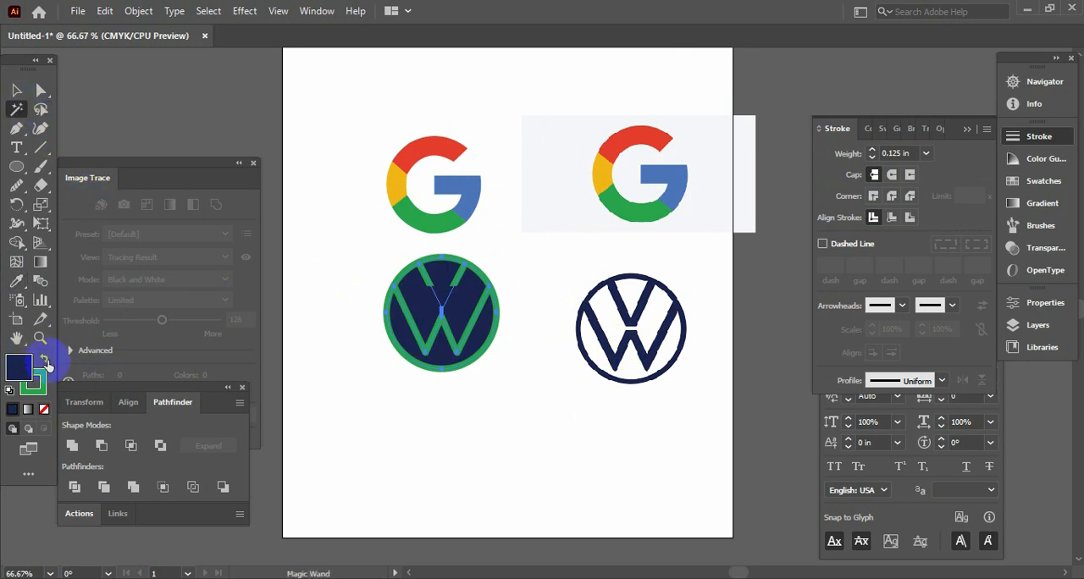
pyautogui.click(43, 359)
pyautogui.click(44, 411)
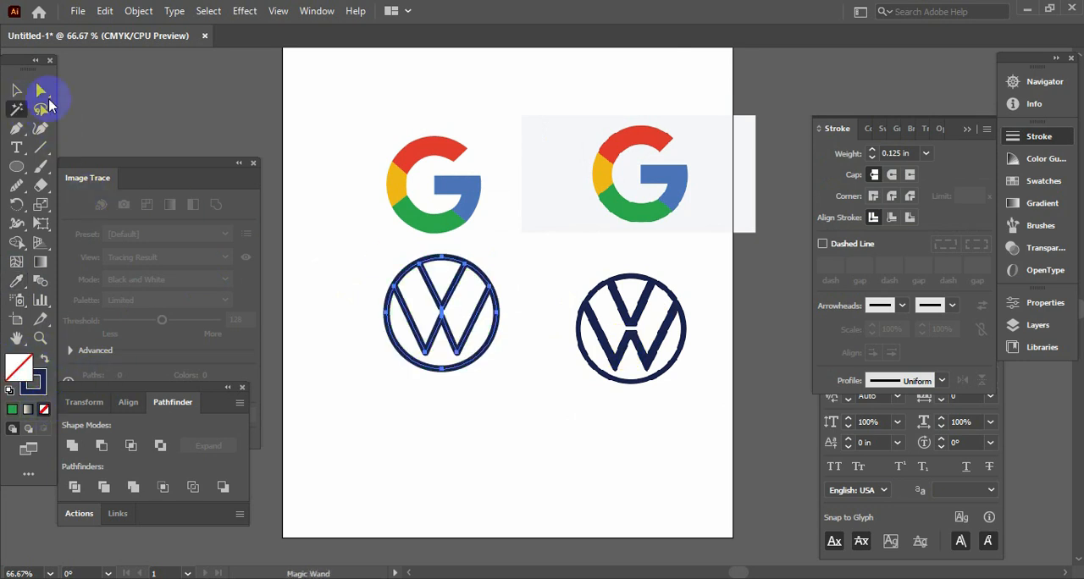
pyautogui.click(16, 90)
pyautogui.click(327, 255)
pyautogui.press('Tab')
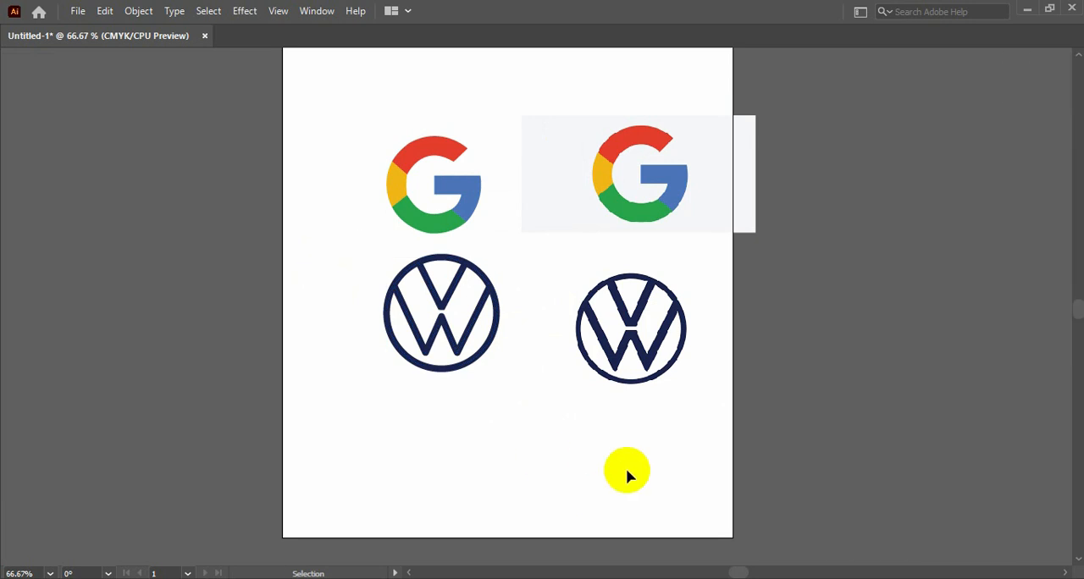